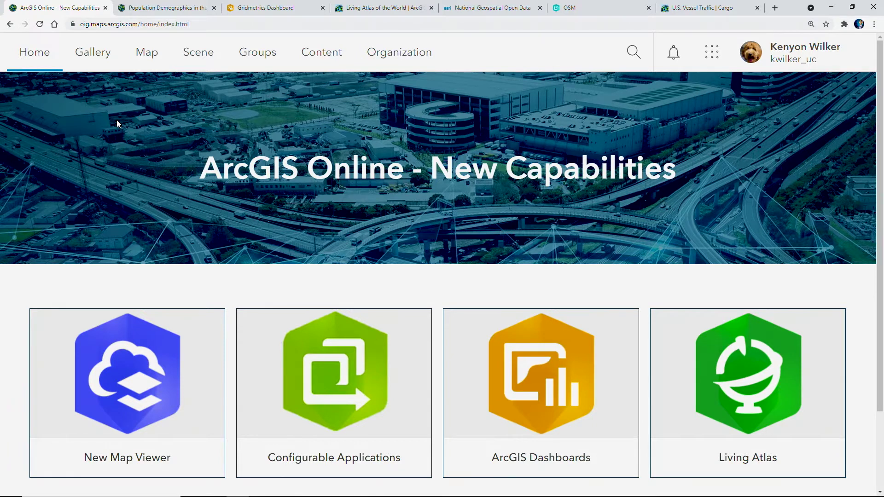
- Open a new map in Map Viewer and switch to the 'Population Demographics in the US' map
left_click(136, 64)
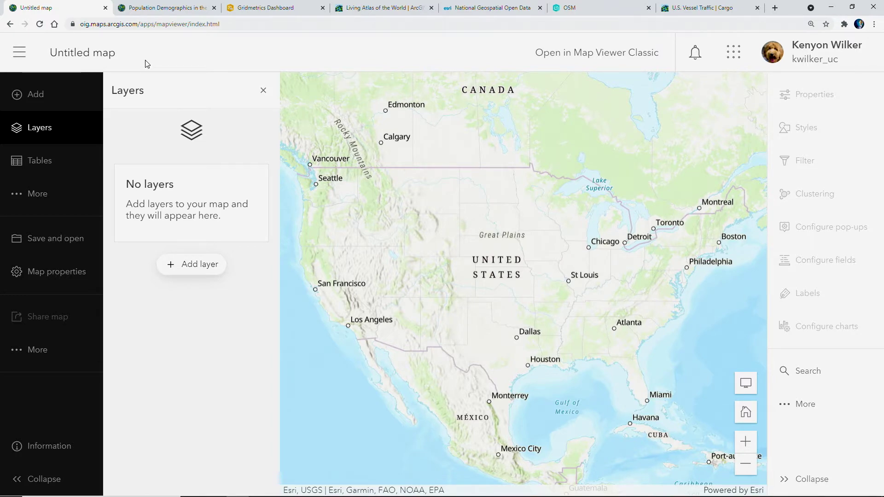
left_click(168, 8)
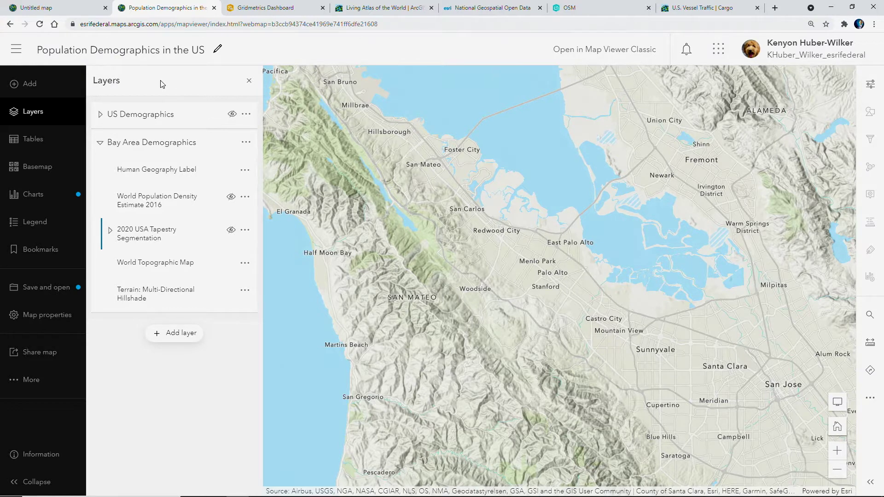
- Show the 2020 USA Tapestry Segmentation layer and set its blending mode to Multiply
left_click(231, 232)
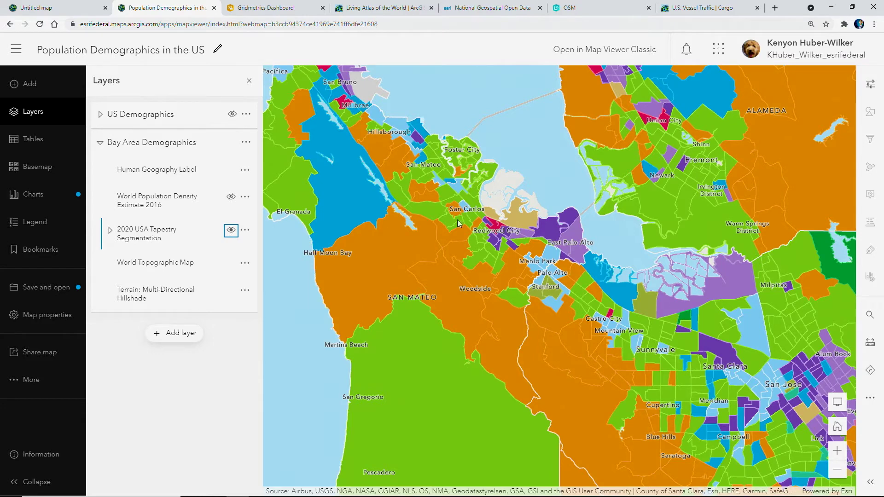
left_click(871, 83)
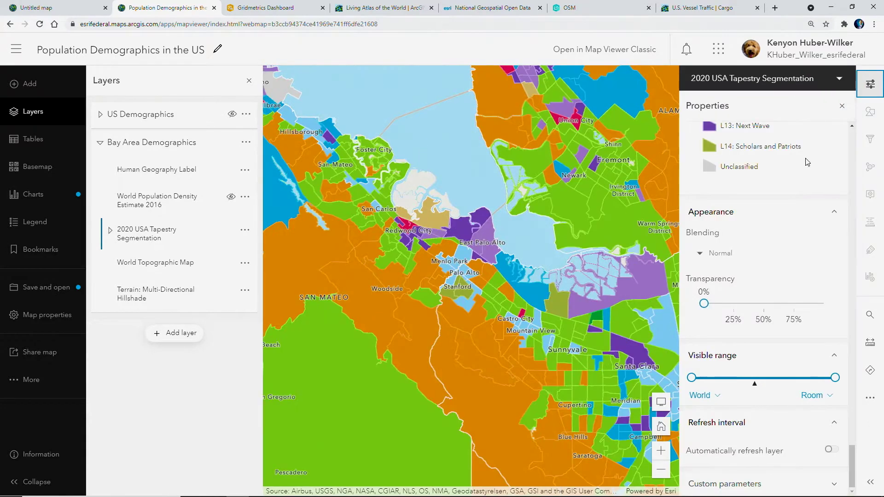
left_click_drag(704, 304, 697, 326)
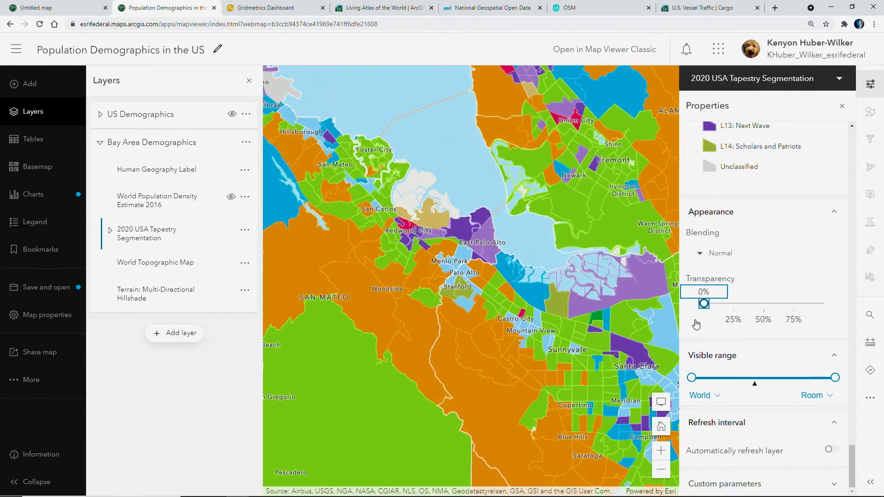
left_click(752, 256)
left_click_drag(833, 333, 828, 363)
left_click(816, 383)
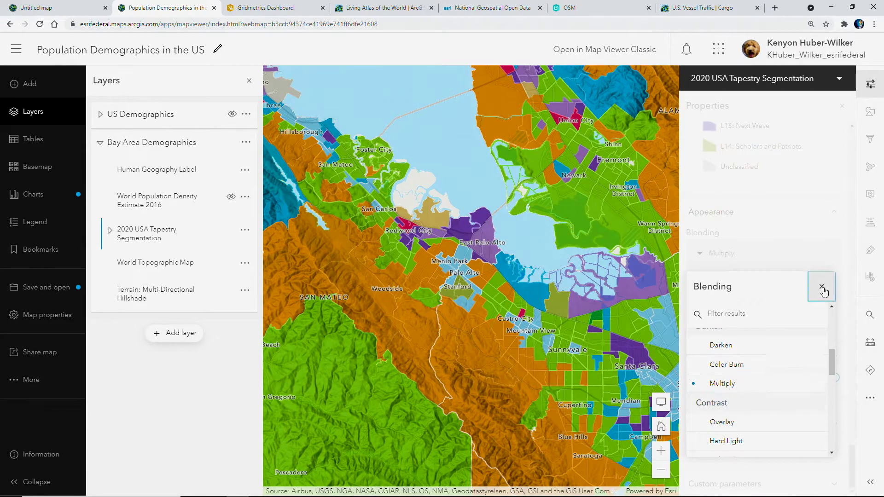
left_click(822, 287)
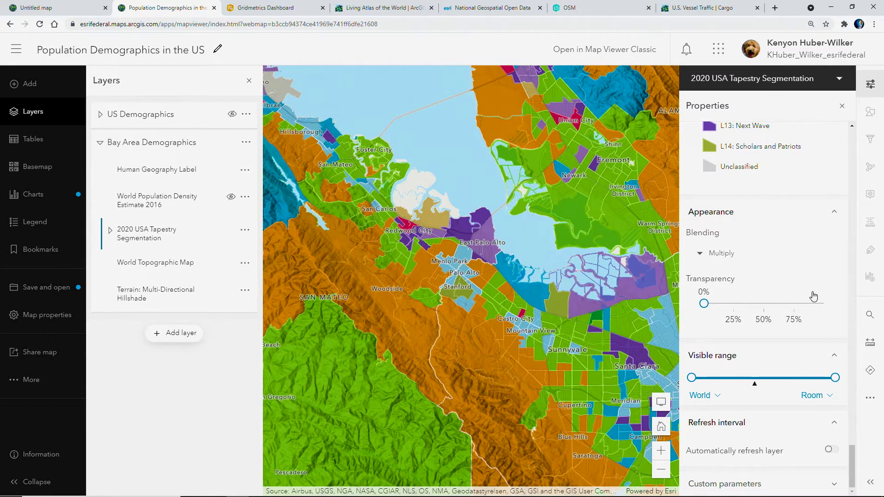
left_click(164, 201)
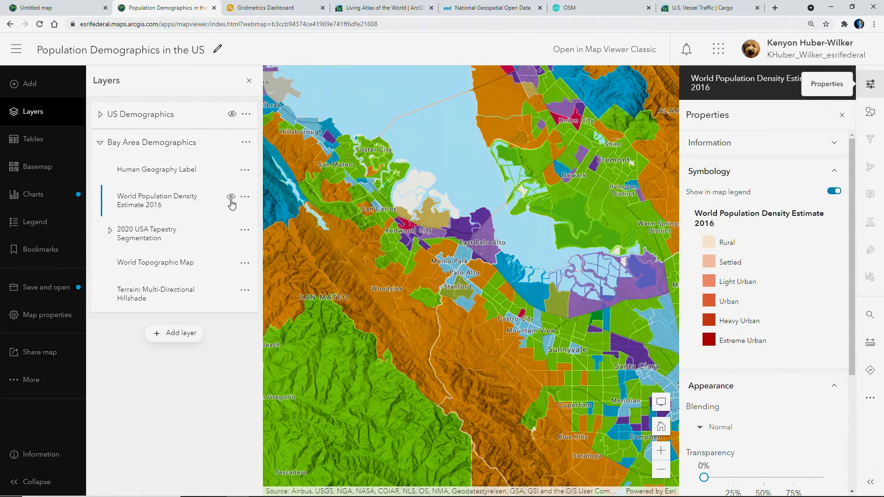
- Turn on World Population Density Estimate 2016 and set its blending to Destination In
left_click(231, 197)
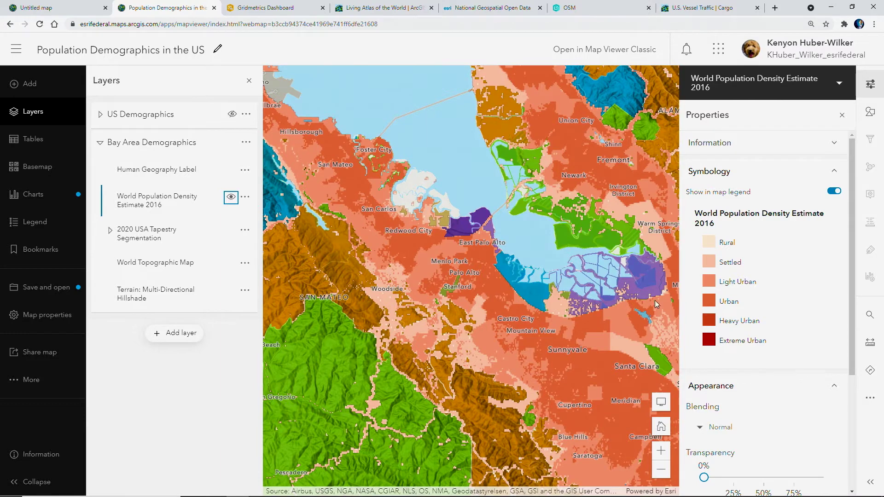
left_click(821, 426)
left_click_drag(833, 281, 834, 379)
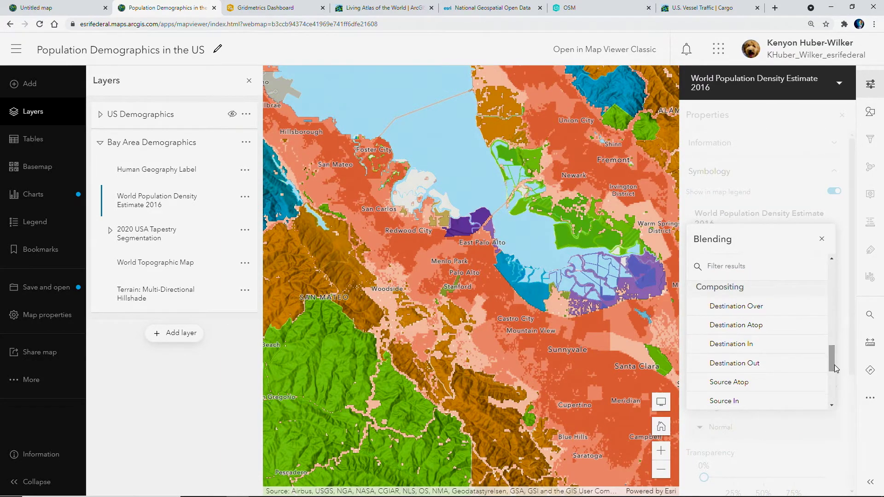
left_click(774, 349)
left_click(821, 238)
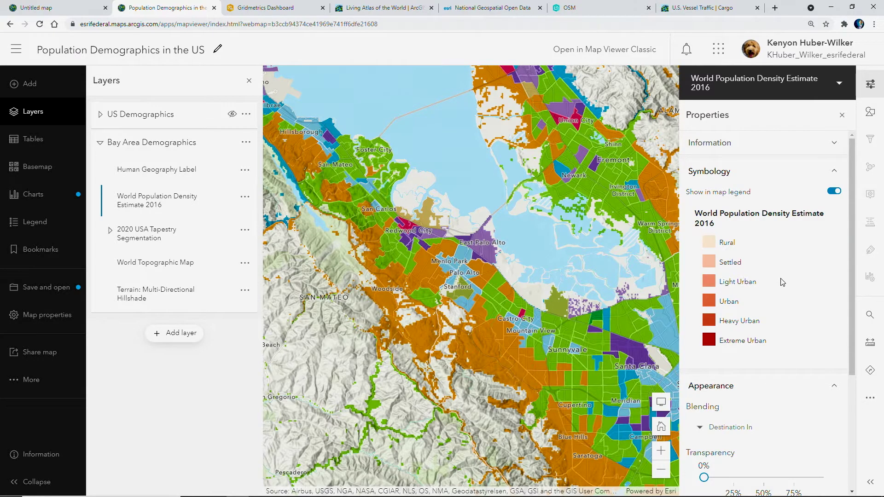
- Turn on US Demographics, select US Census Tracts, and zoom to the US bookmark
left_click(232, 114)
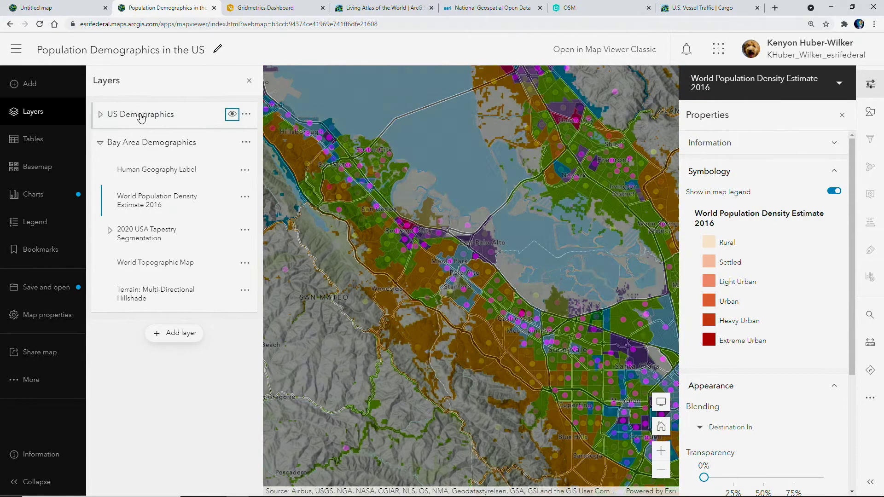
left_click(99, 114)
left_click(127, 145)
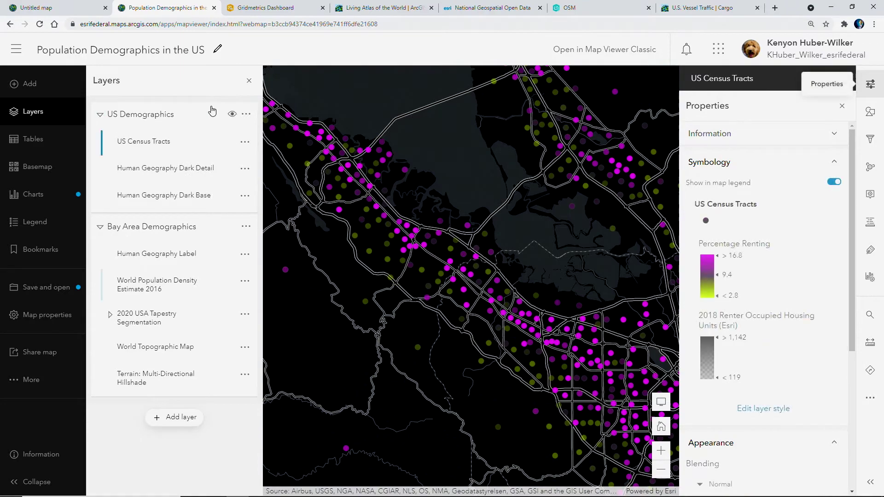
left_click(249, 84)
scroll(216, 169, "down", 5)
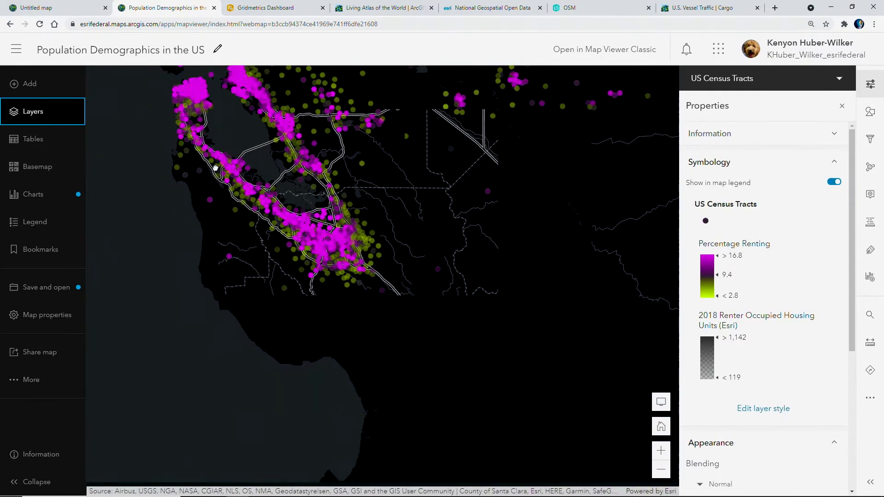
left_click_drag(486, 369, 259, 113)
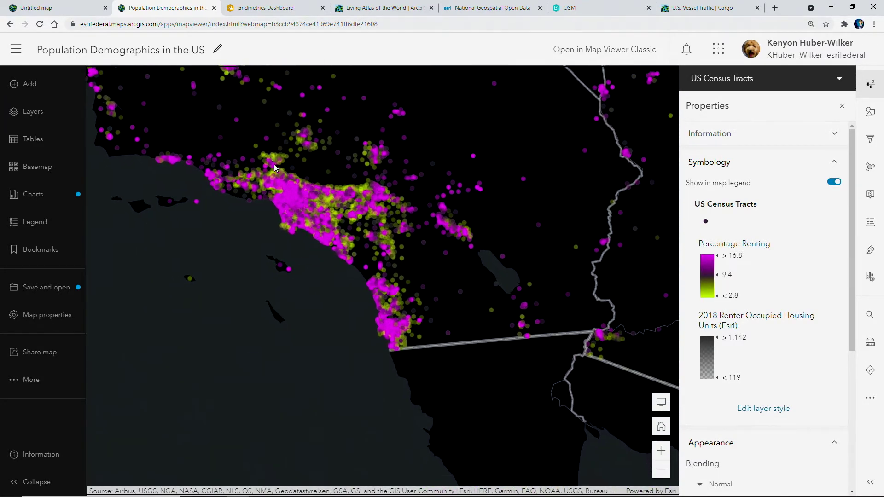
scroll(277, 175, "up", 6)
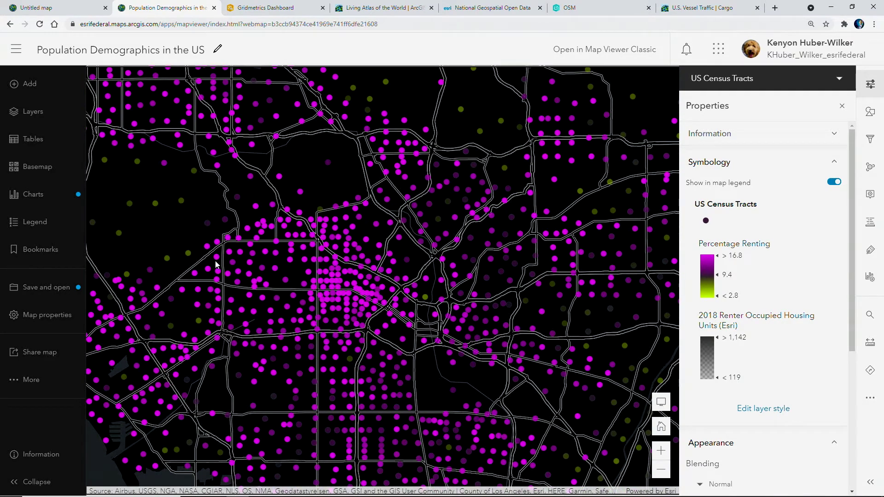
left_click(46, 251)
left_click(132, 176)
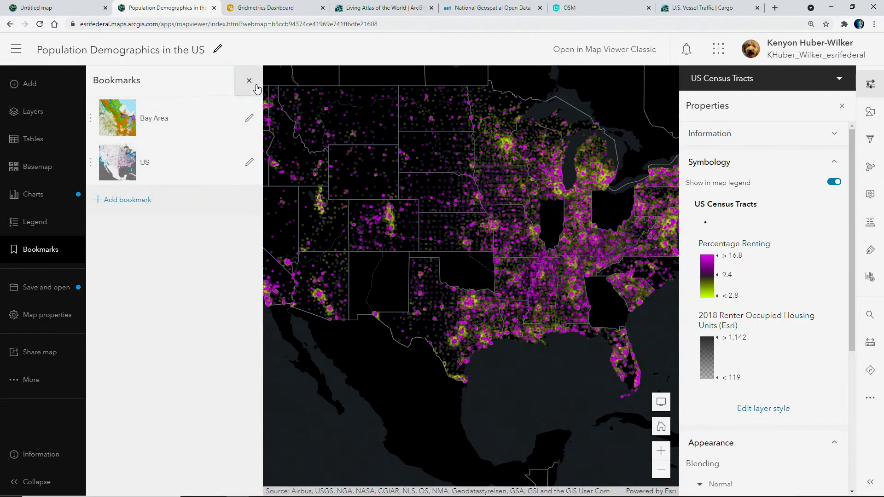
left_click(256, 84)
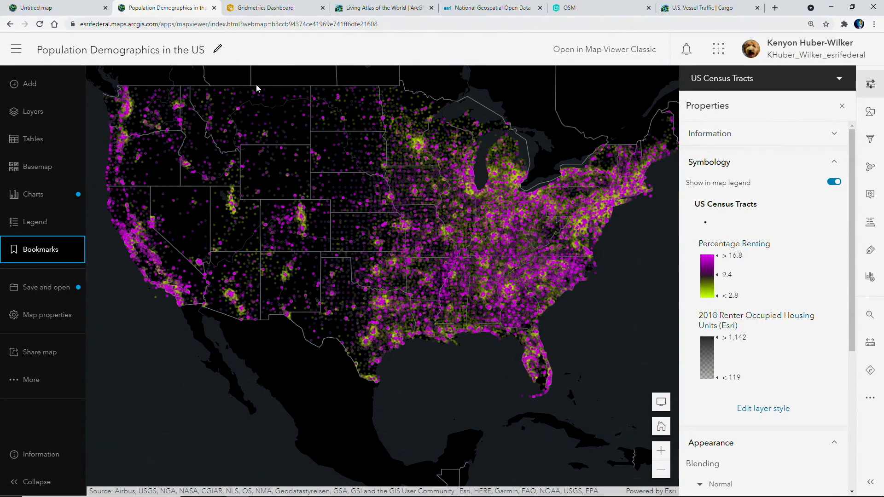
- Shift the Percentage Renting colour breaks to 16.4, 9 and 2.4 and apply the style
left_click(870, 112)
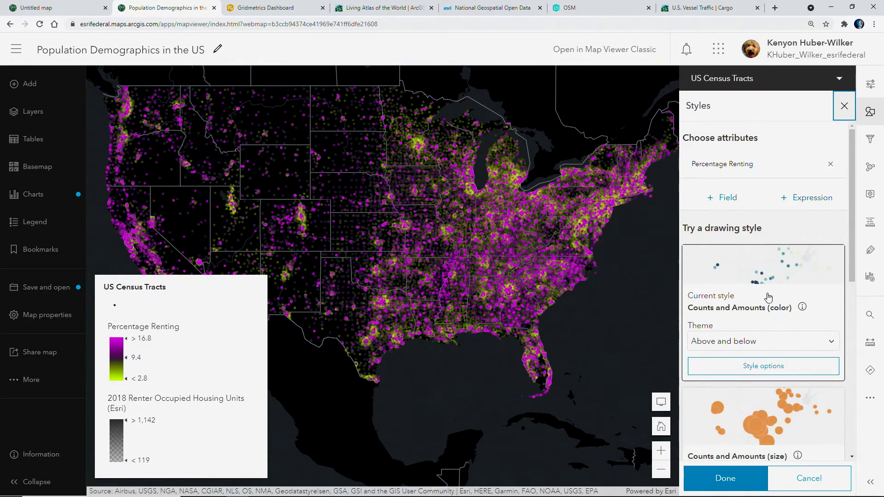
left_click(771, 367)
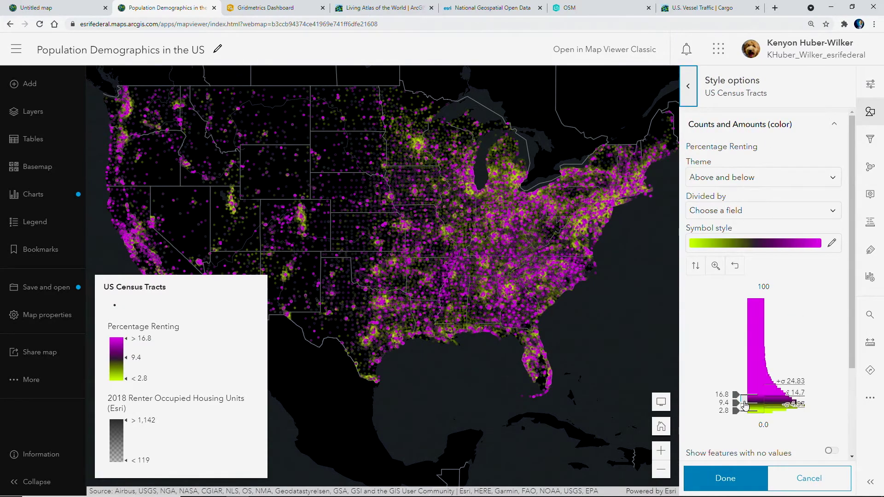
mouse_move(745, 404)
left_mouse_down()
mouse_move(744, 392)
mouse_move(743, 405)
left_mouse_up()
left_click(736, 479)
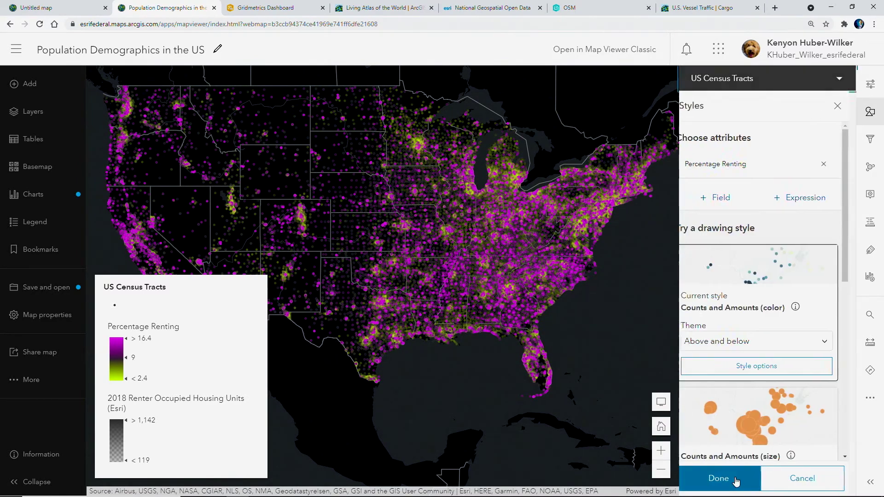
left_click(725, 479)
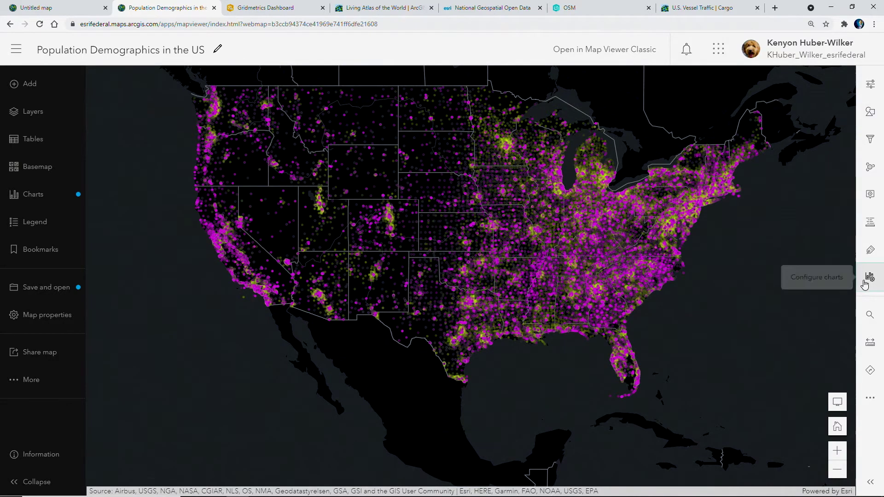
left_click(866, 281)
- Review the Percentage Renting versus Millennial Population scatter plot, then collapse it and zoom the map in
left_click(754, 138)
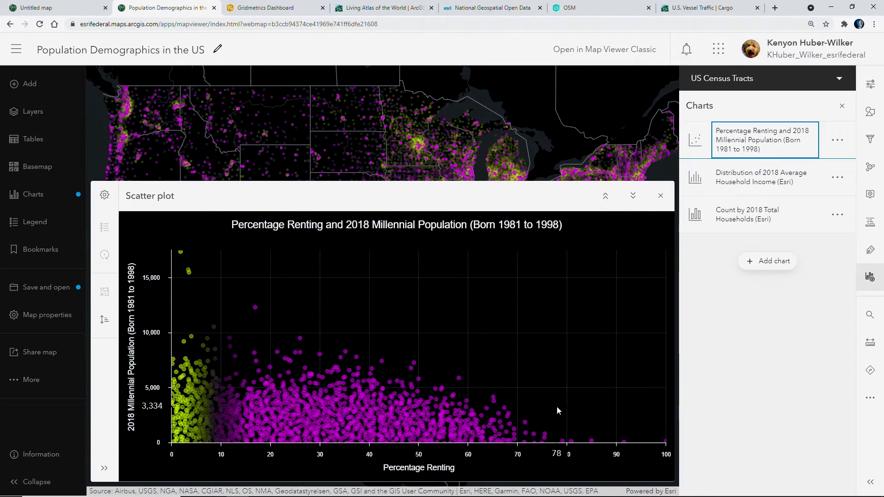
left_click(560, 440)
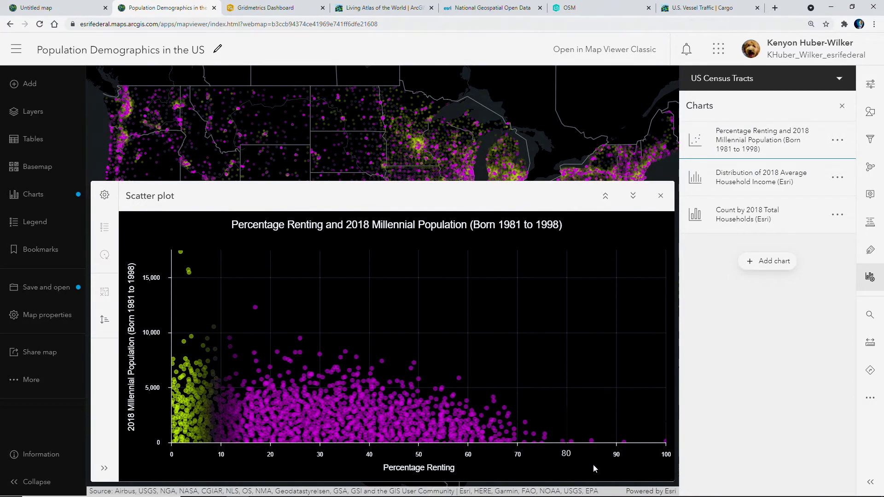
left_click(632, 197)
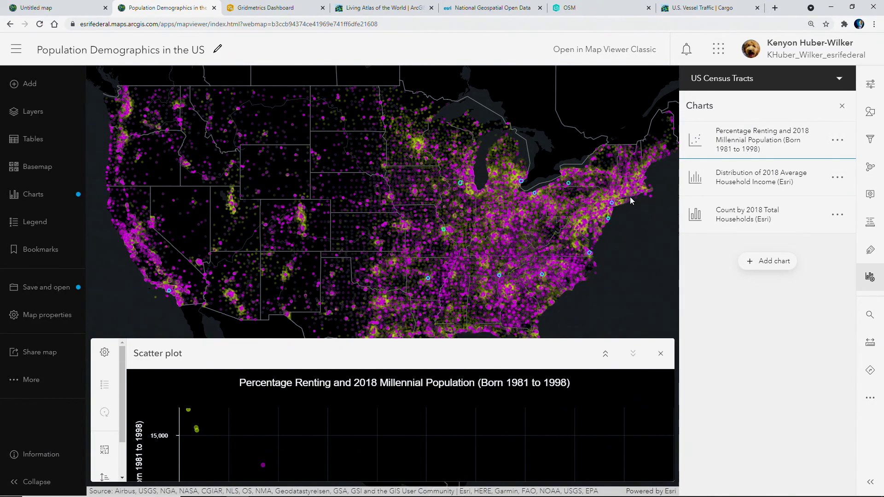
scroll(452, 180, "up", 5)
scroll(381, 281, "up", 5)
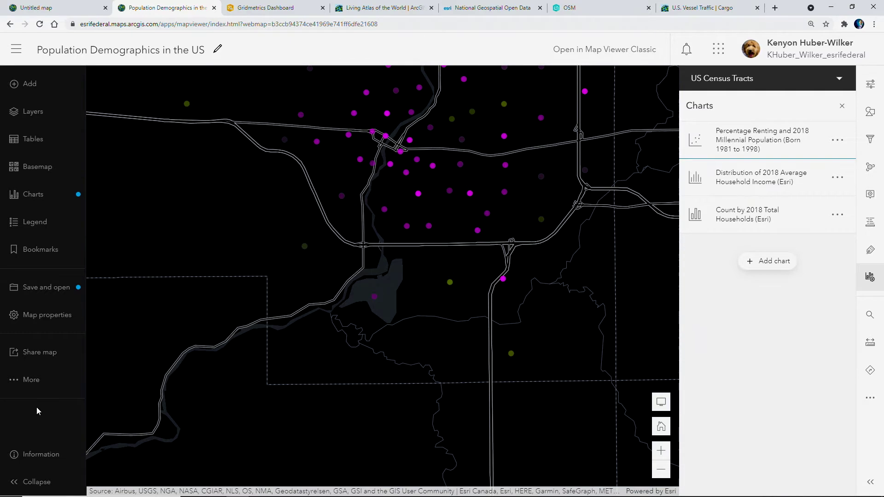
- Create a Minimalist Instant App titled 'USA Demographics' from this map and open its configuration
left_click(37, 390)
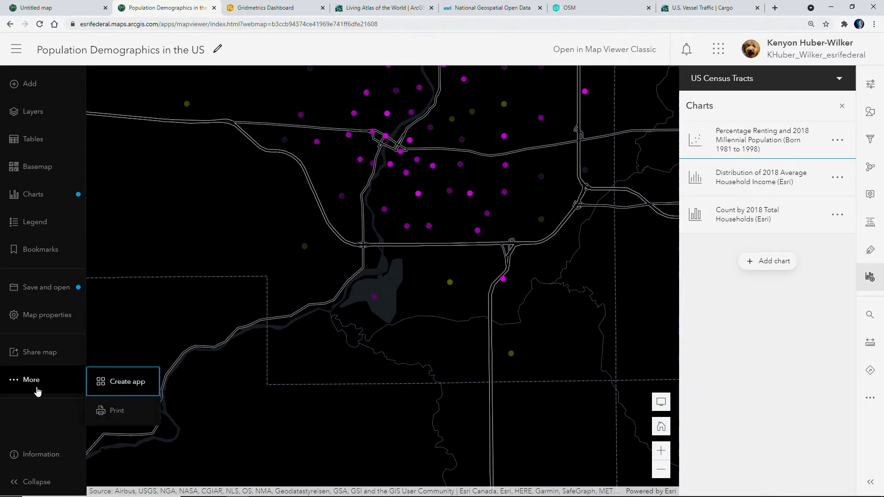
left_click(116, 392)
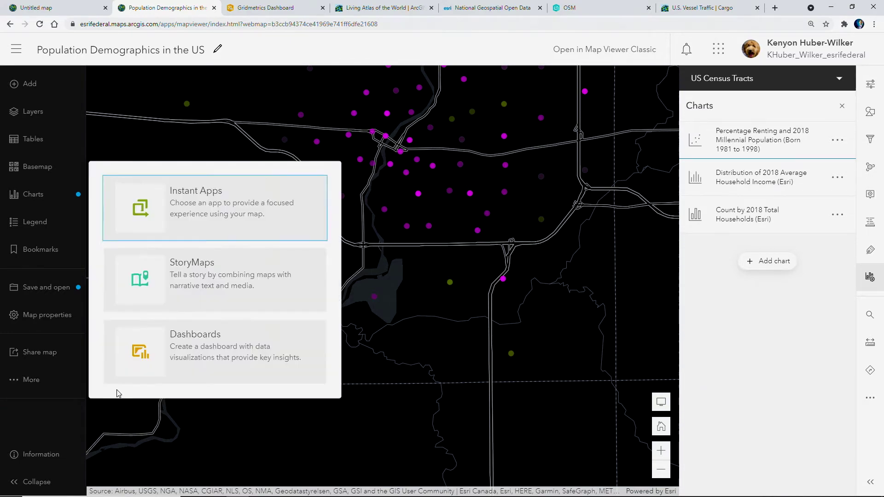
left_click(286, 231)
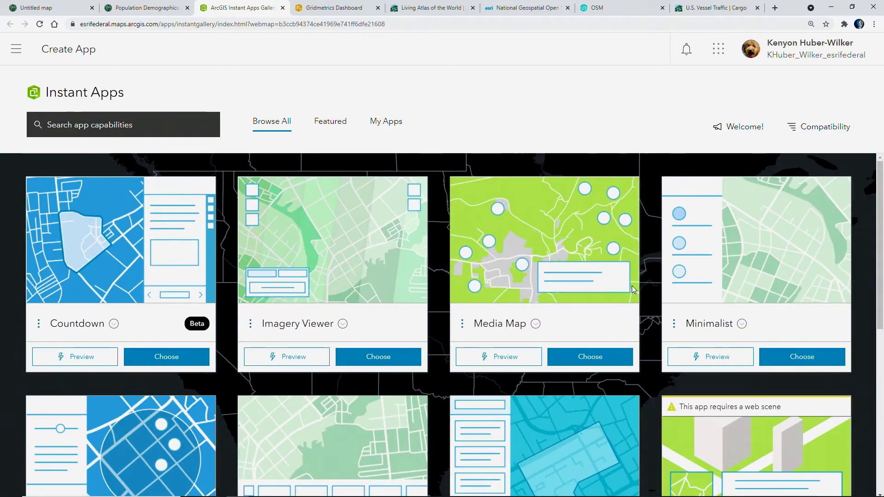
left_click(803, 357)
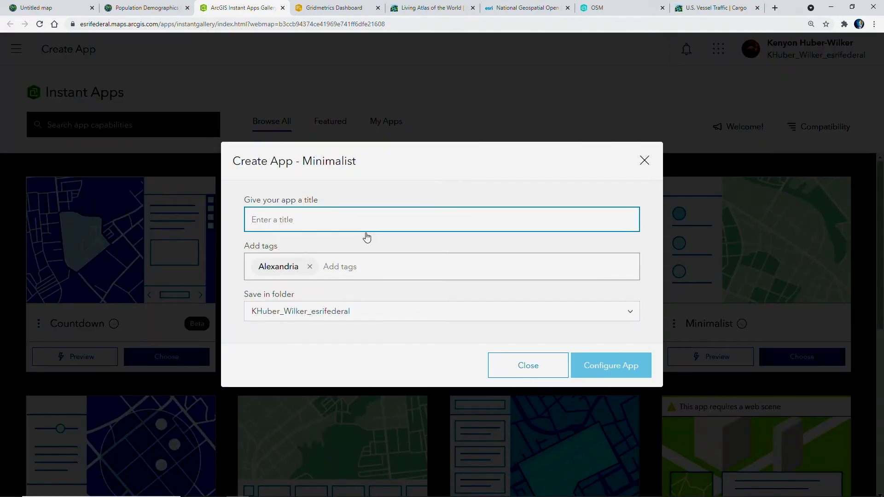
type("USA Demographics")
left_click(469, 159)
left_click(604, 361)
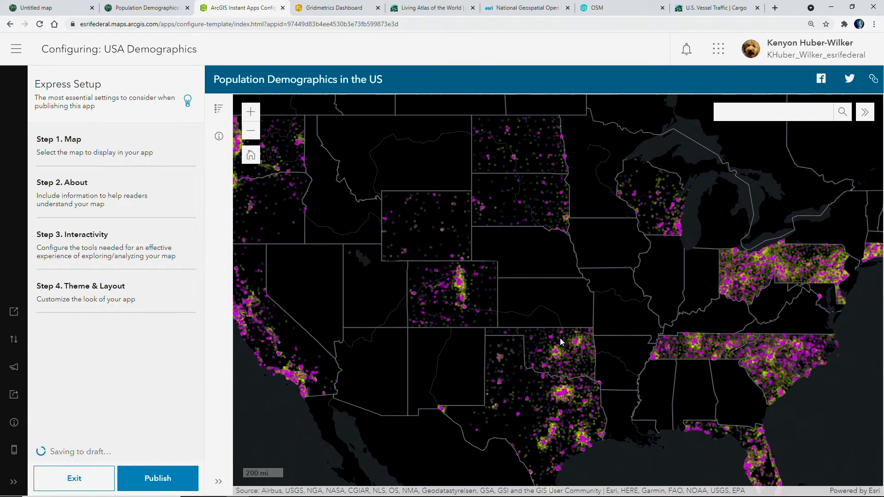
- In Express Setup, enable the Layer list and Pop-up panels and turn on Bookmarks
left_click(149, 155)
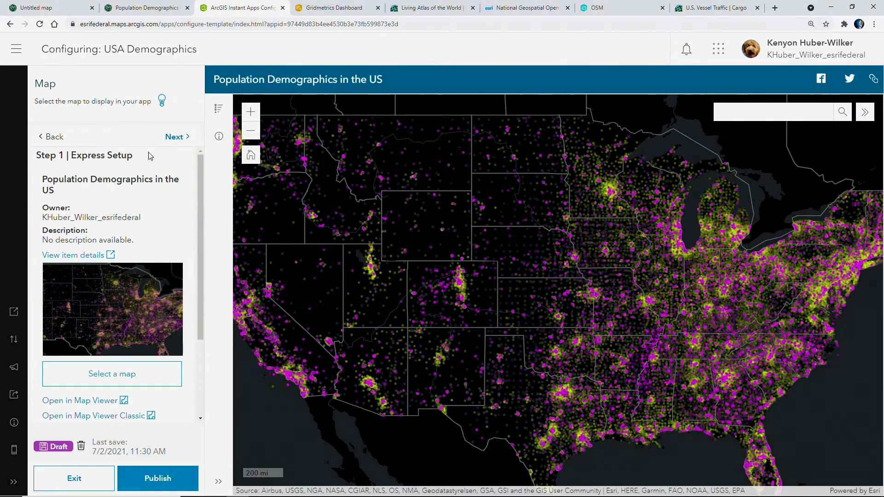
left_click(173, 137)
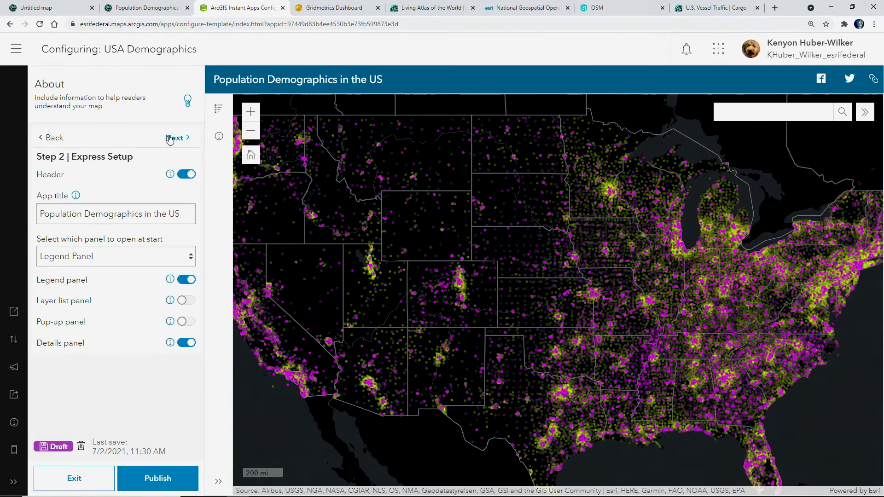
left_click(185, 299)
left_click(187, 322)
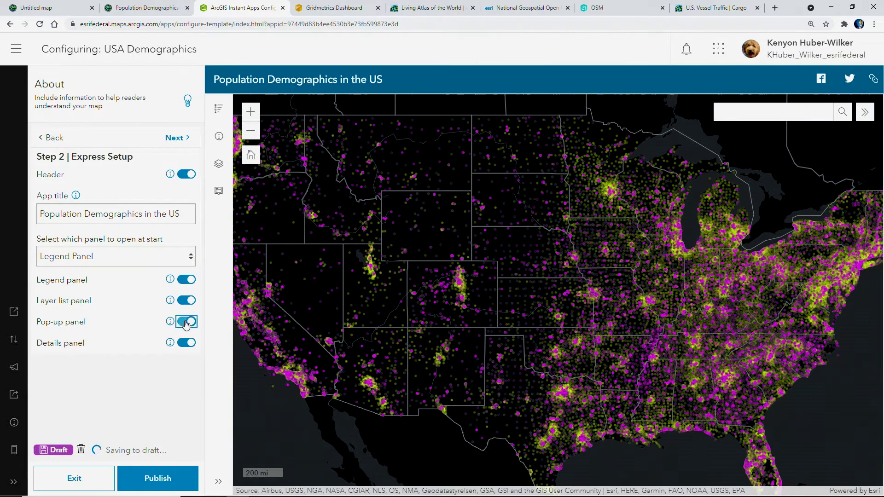
left_click(174, 140)
left_click(187, 174)
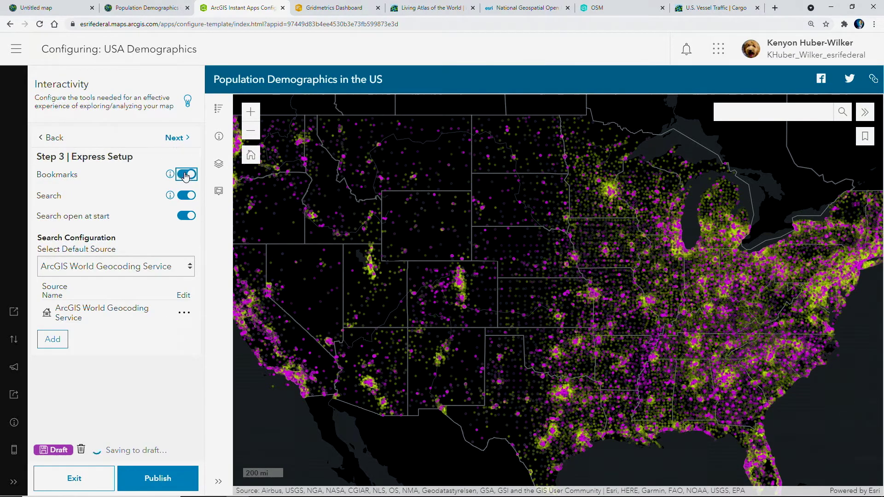
left_click(177, 138)
- Preview the portrait phone layout, then publish the app and launch it
left_click(14, 450)
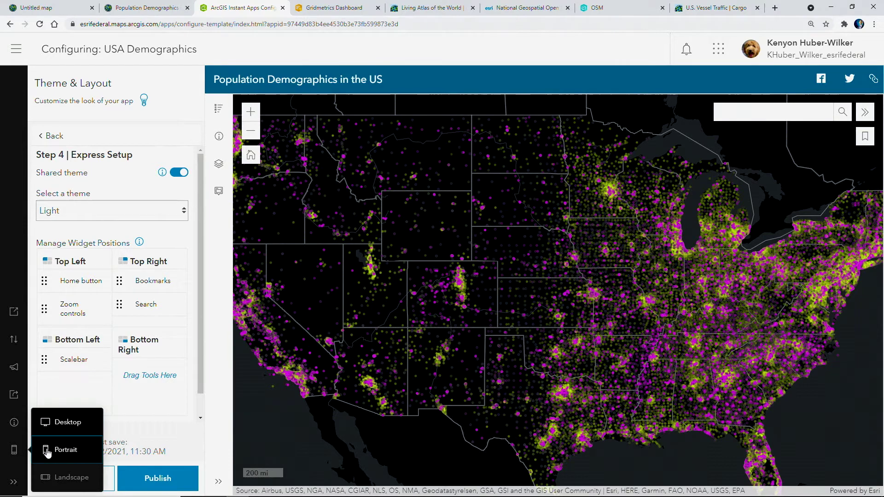
left_click(48, 453)
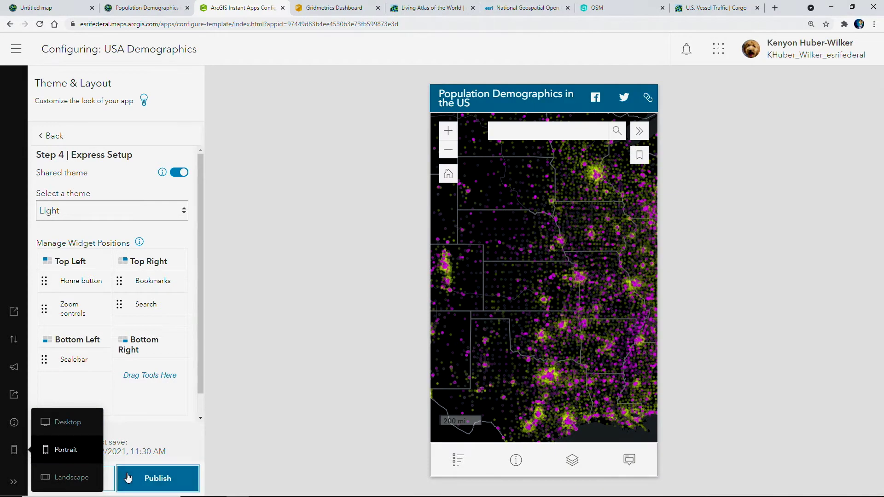
left_click(158, 478)
left_click(273, 437)
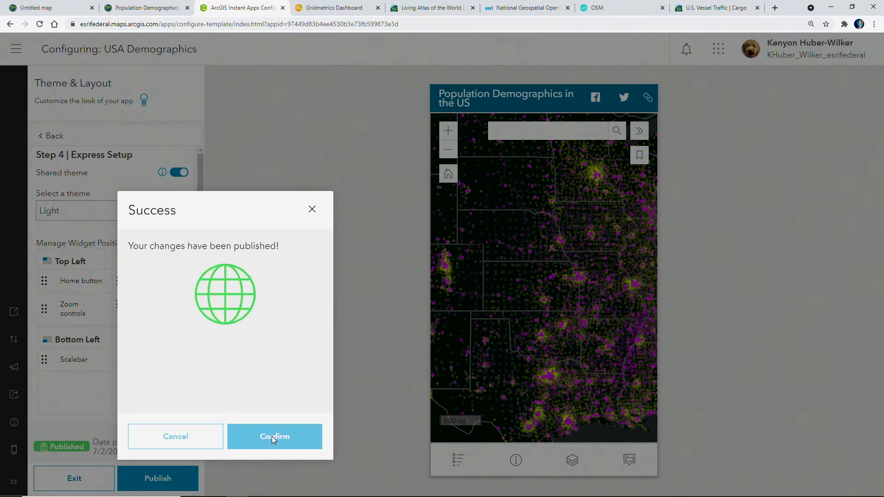
left_click(272, 436)
left_click(272, 436)
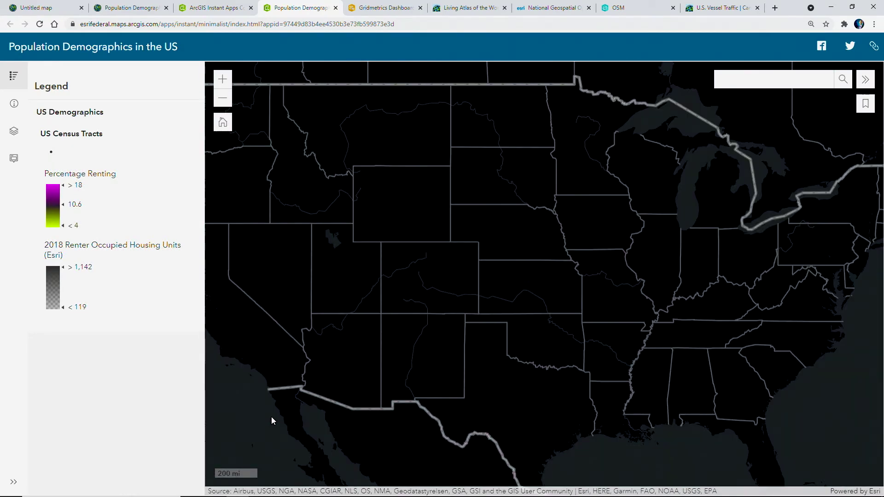
- Jump to the Bay Area bookmark, inspect a census tract's popup, then switch to the Gridmetrics dashboard
left_click(861, 106)
left_click(810, 117)
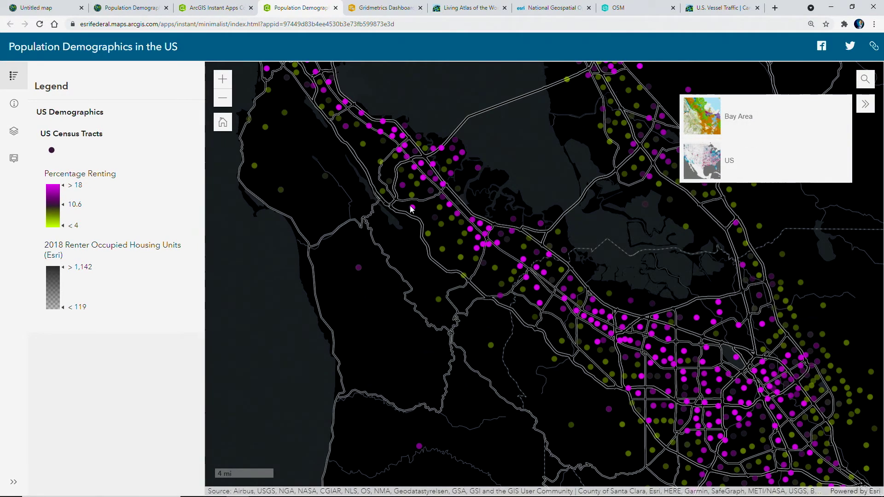
scroll(412, 210, "up", 1)
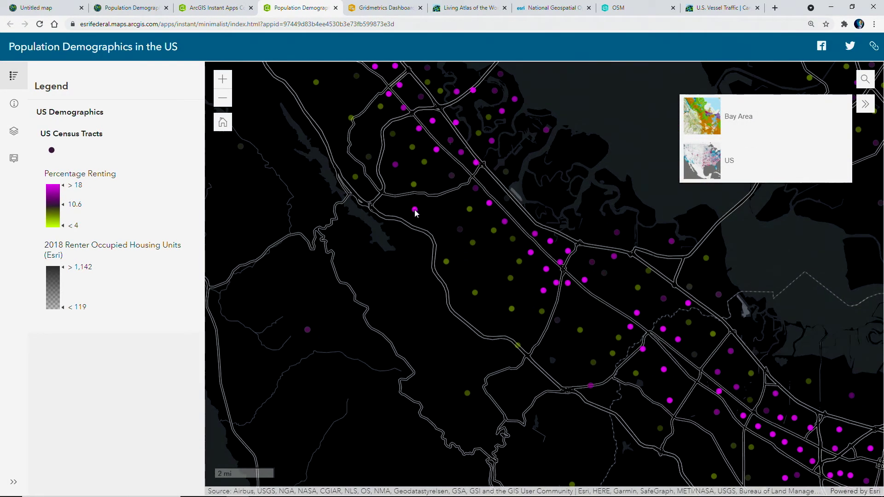
left_click(415, 210)
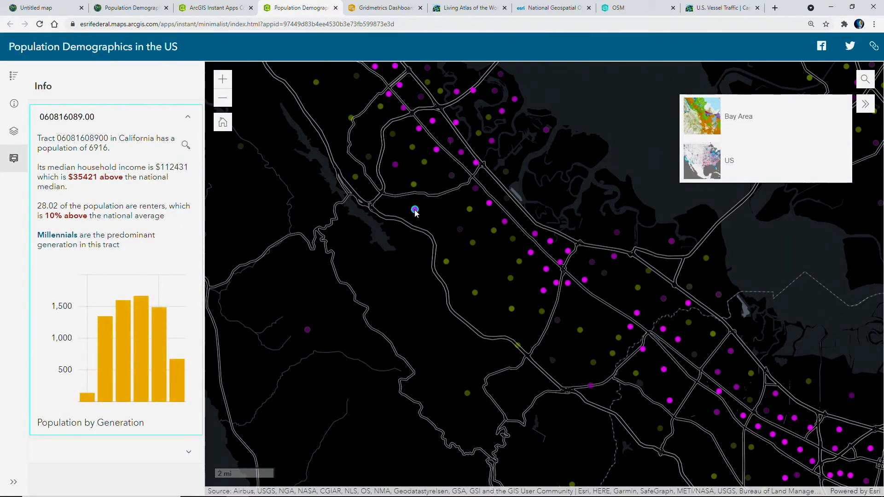
left_click(387, 6)
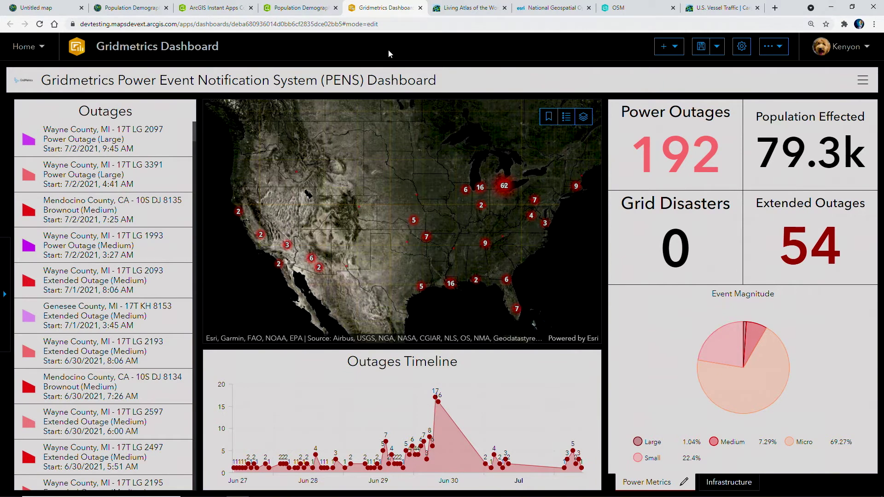
left_click(548, 116)
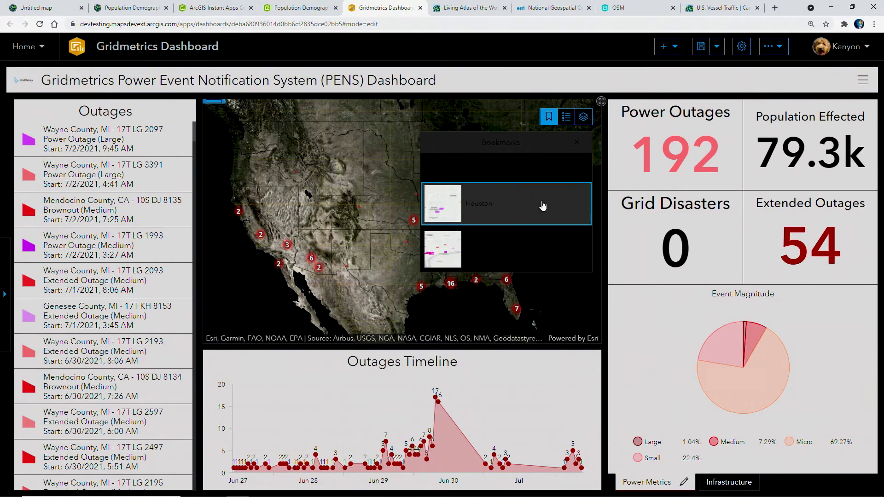
left_click(543, 204)
left_click(577, 143)
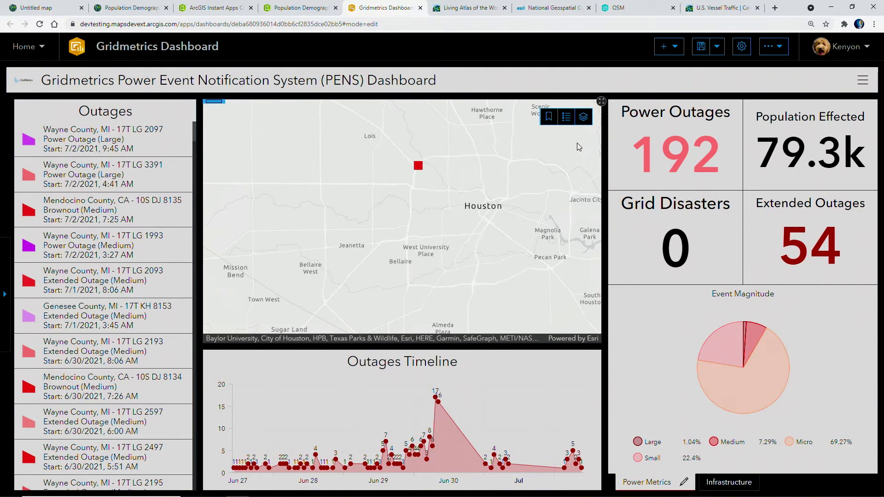
left_click(548, 116)
left_click(537, 166)
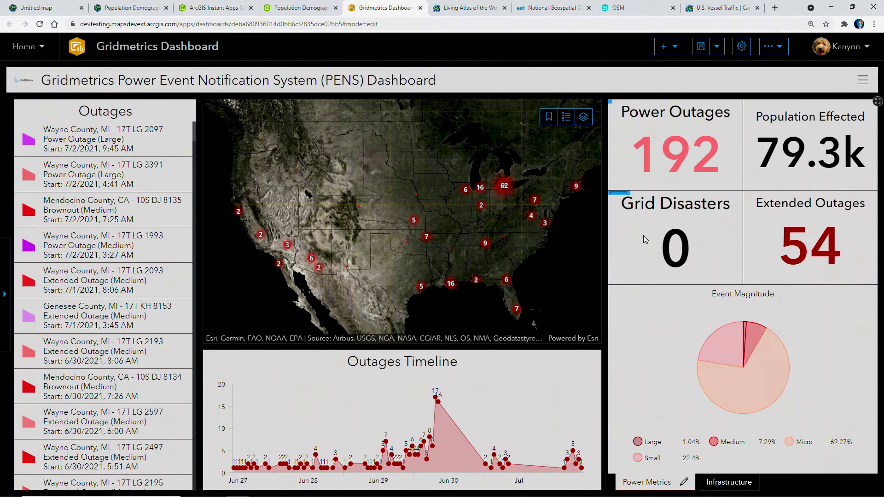
left_click(742, 332)
left_click(746, 332)
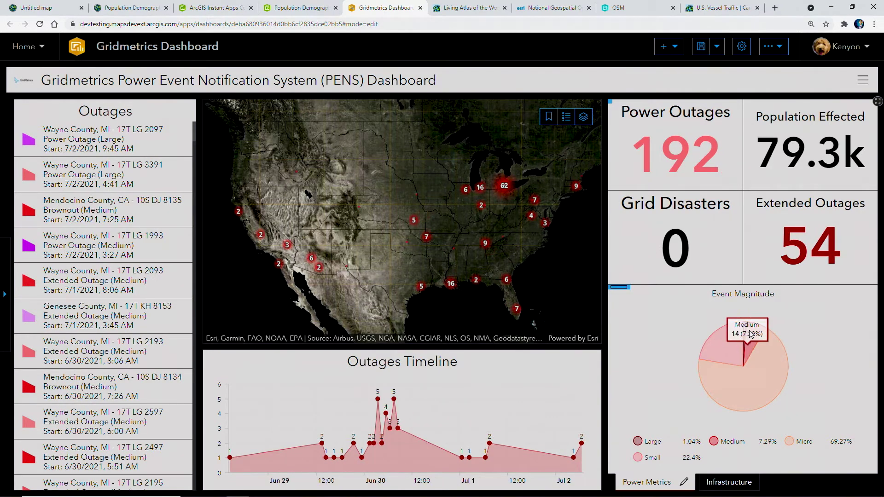
left_click(758, 342)
left_click(775, 367)
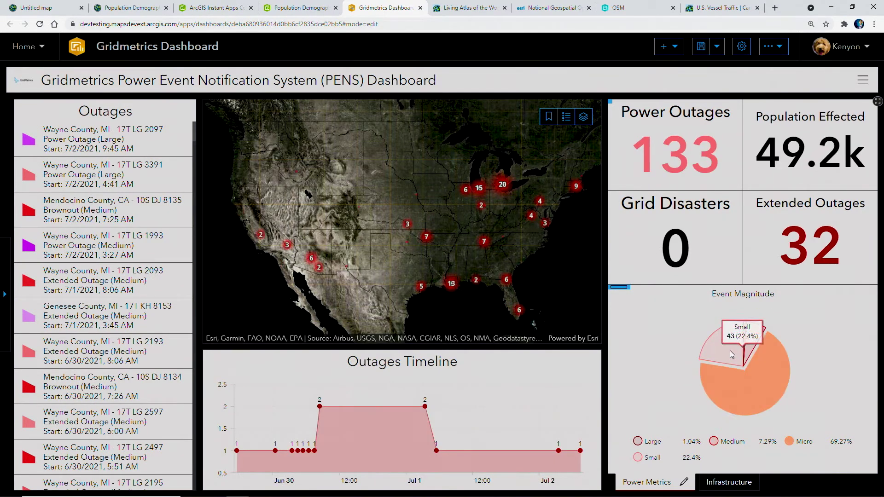
left_click(728, 350)
left_click(728, 350)
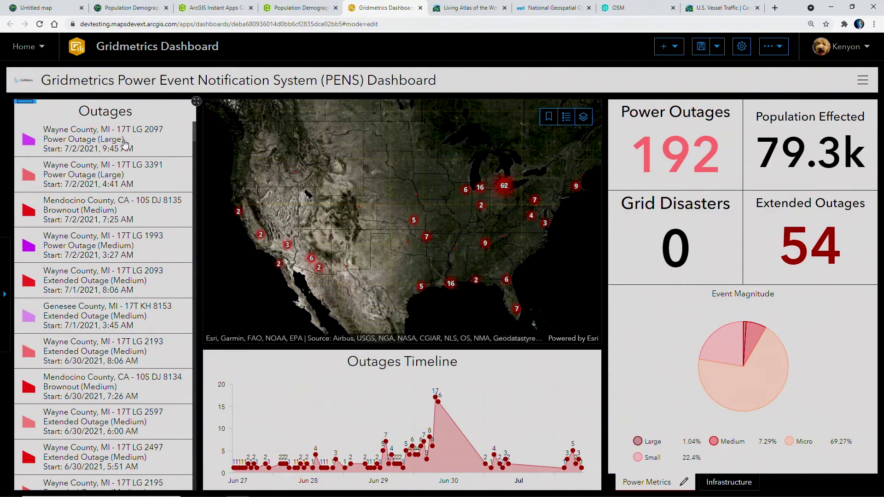
- Select the first Outages item, Wayne County Large outage 17T LG 2097
left_click(124, 142)
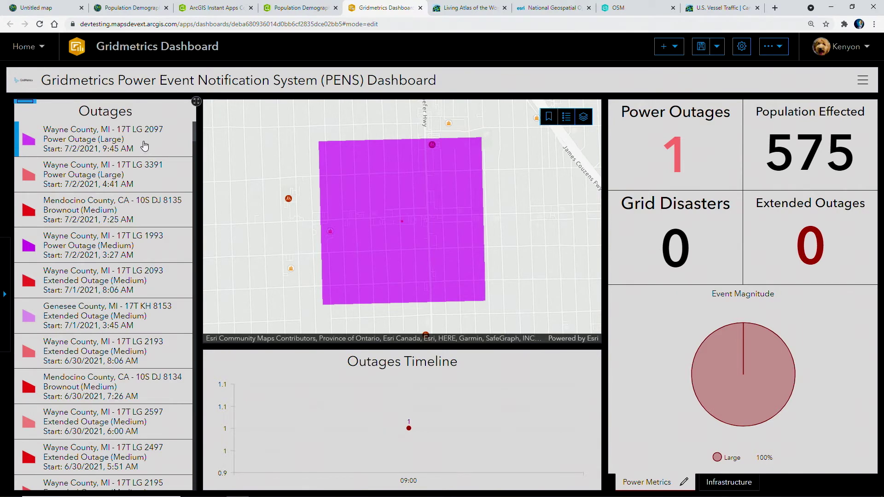
- Clear the outage selection and paste the prepared Arcade script into the Outages list's advanced formatting
left_click(144, 145)
mouse_move(23, 119)
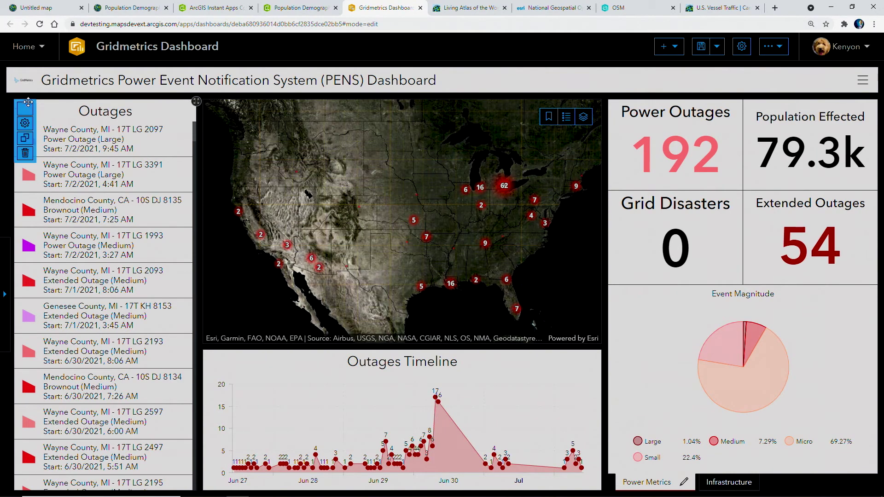
left_click(24, 122)
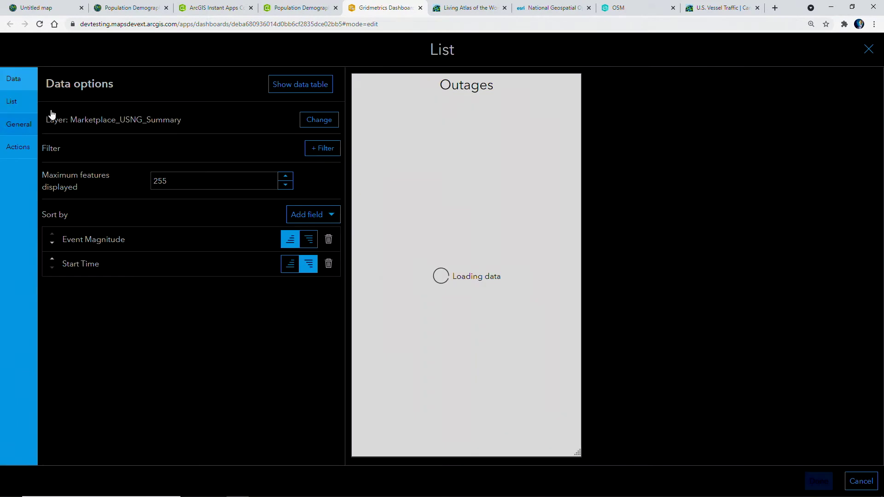
left_click(23, 101)
left_click(319, 119)
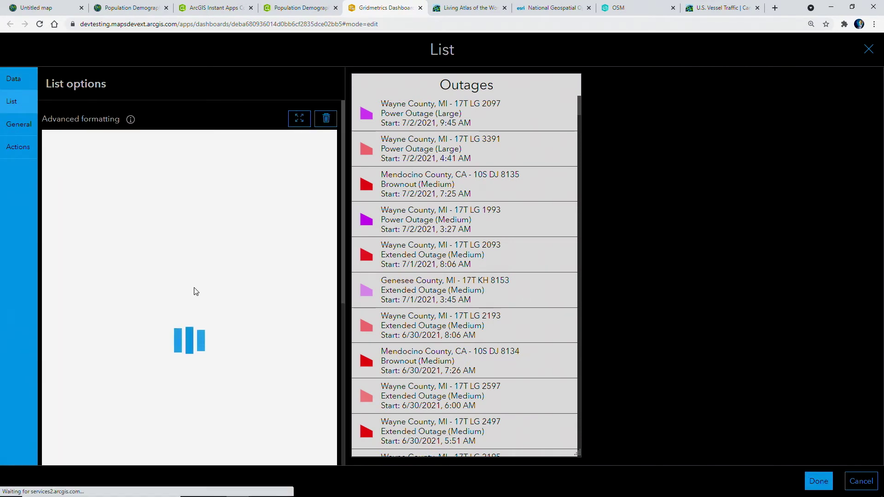
left_click(194, 293)
key("ctrl+a")
key("ctrl+v")
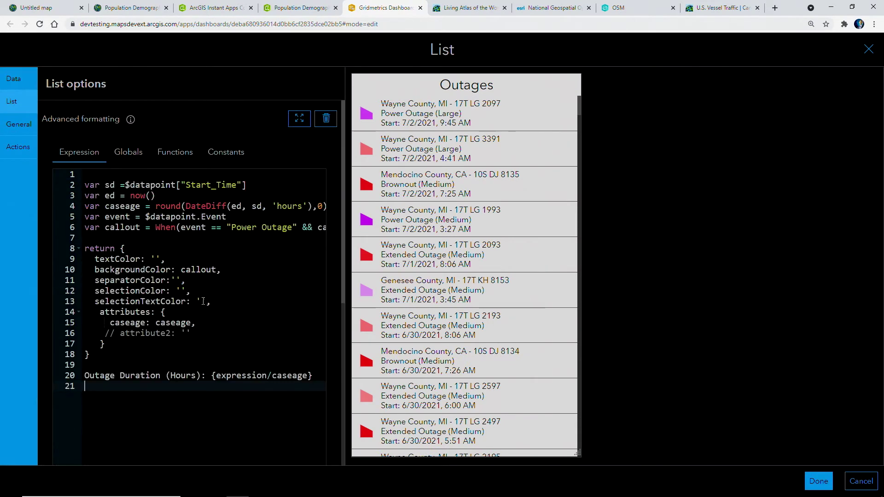
- Delete stray line 20, add 'Outage Duration (Hours): {expression/caseage}' to the line item template, and save
left_click(75, 376)
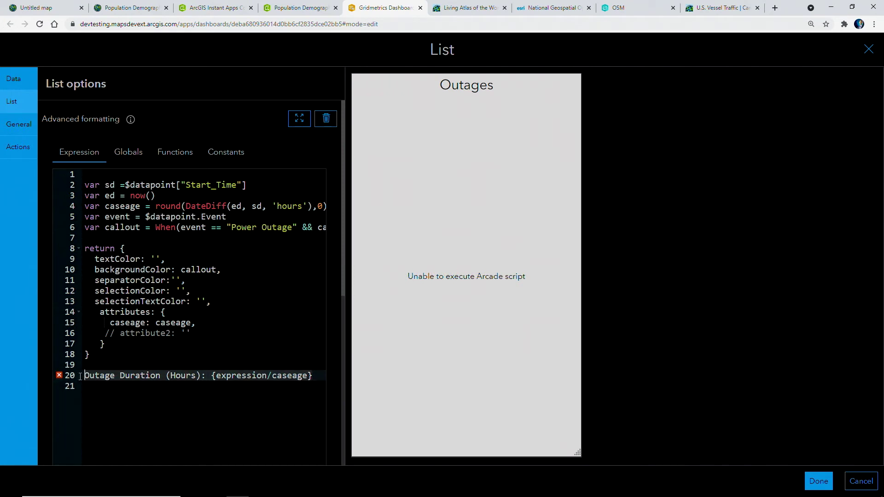
key("shift+End")
key("ctrl+c")
key("Delete")
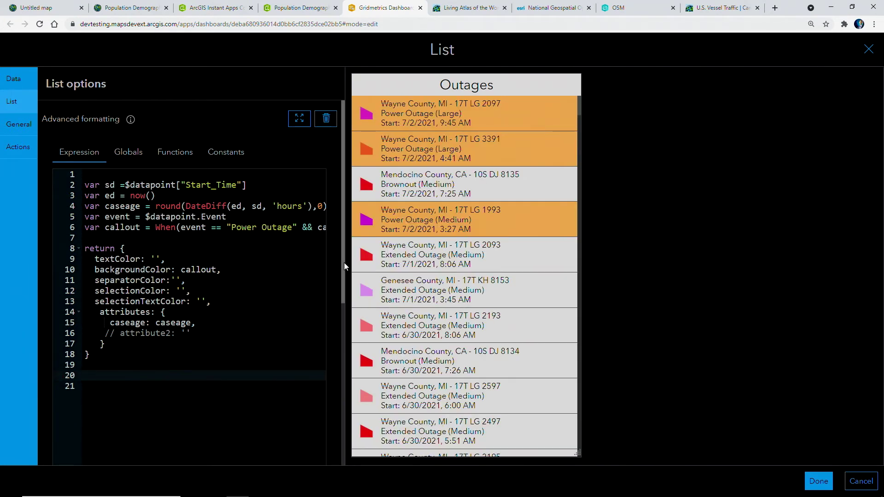
left_click_drag(344, 263, 343, 414)
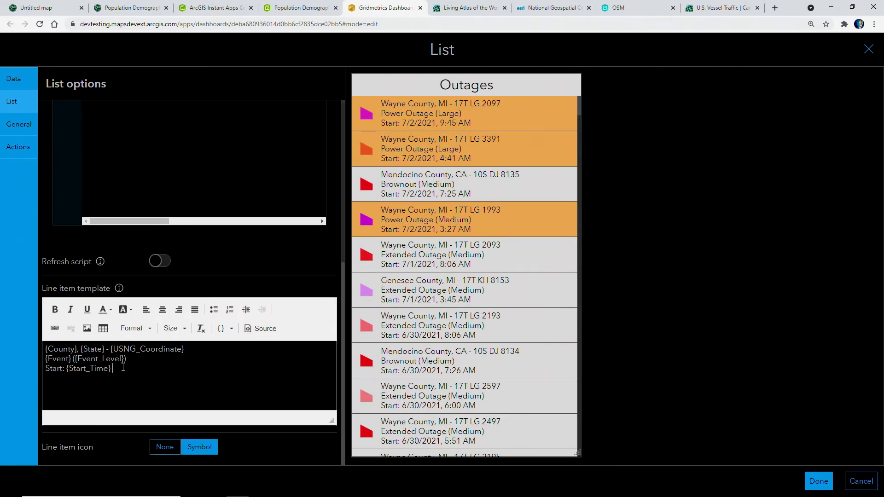
left_click(123, 368)
key("Return")
key("ctrl+v")
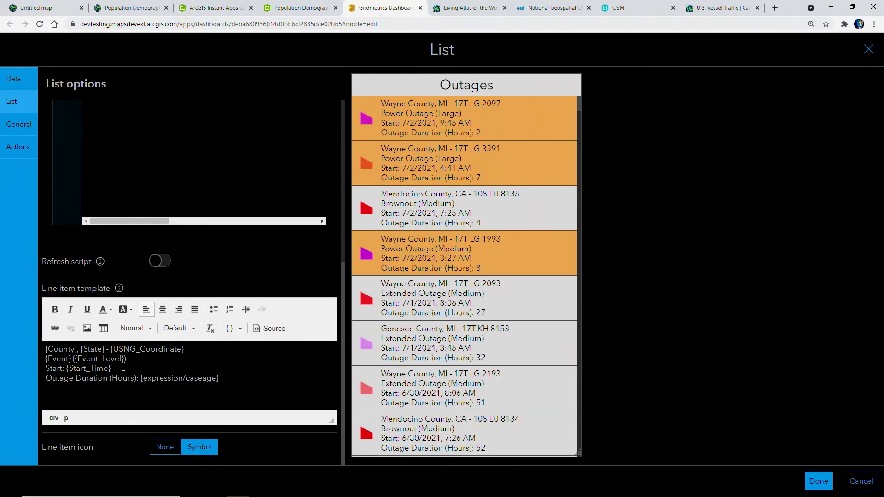
left_click(819, 482)
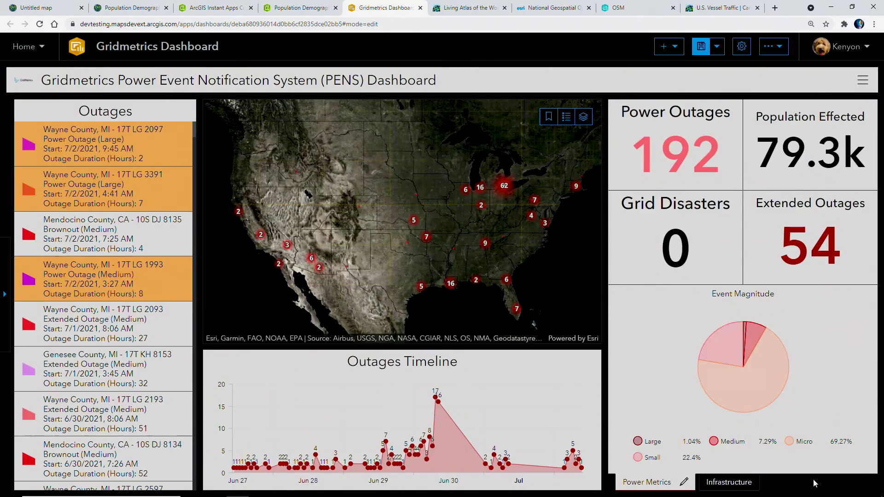
left_click(3, 323)
- Filter the dashboard to Wayne County, zoom to outage 17T LG 2097, and show Infrastructure metrics
left_click(157, 146)
left_click(135, 167)
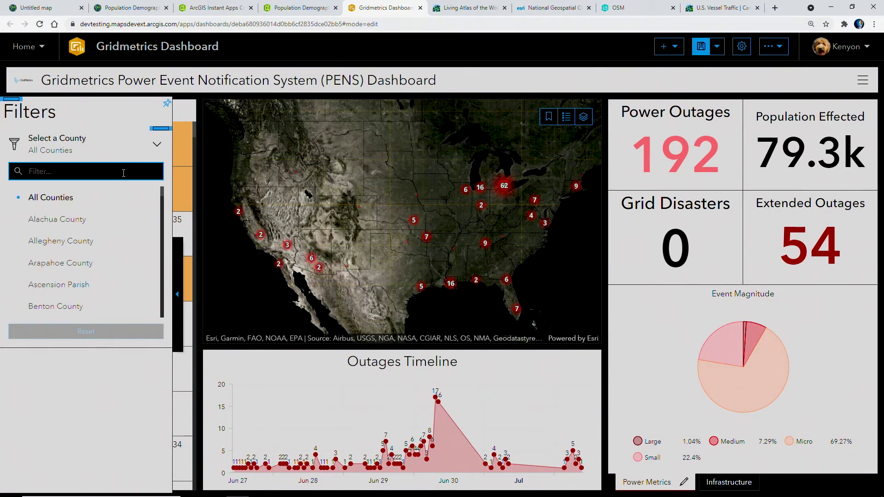
type("way")
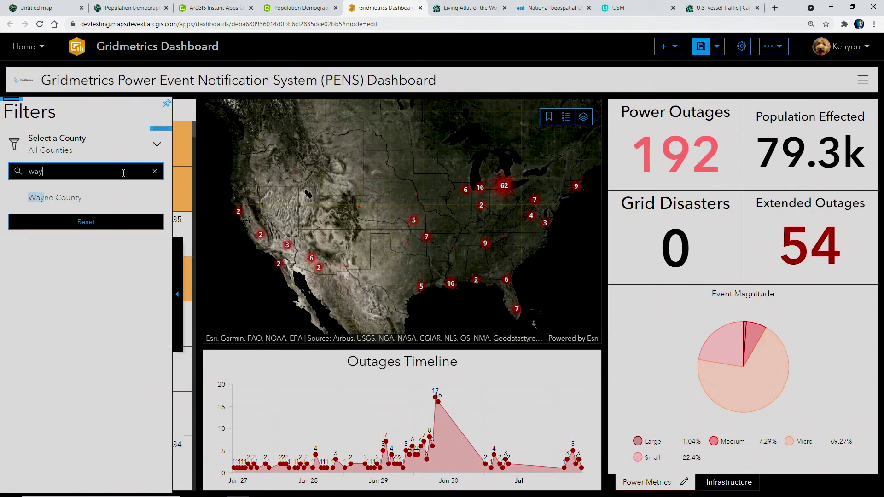
left_click(117, 198)
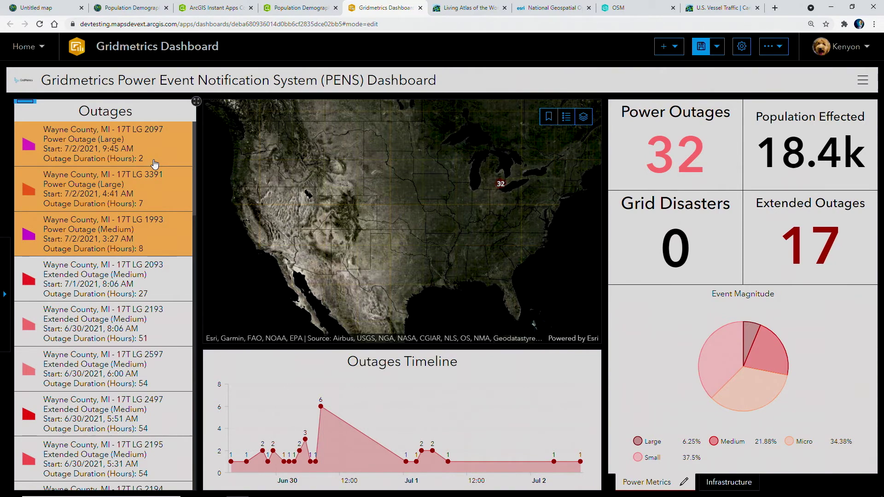
left_click(146, 149)
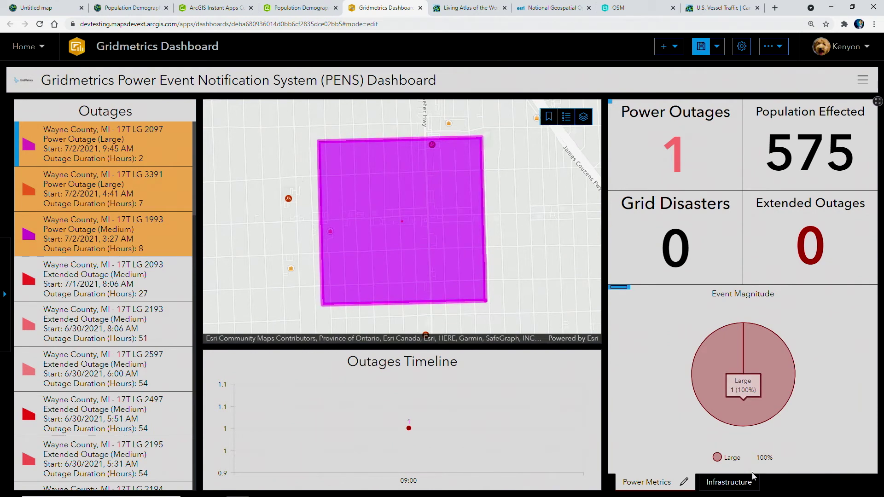
left_click(745, 483)
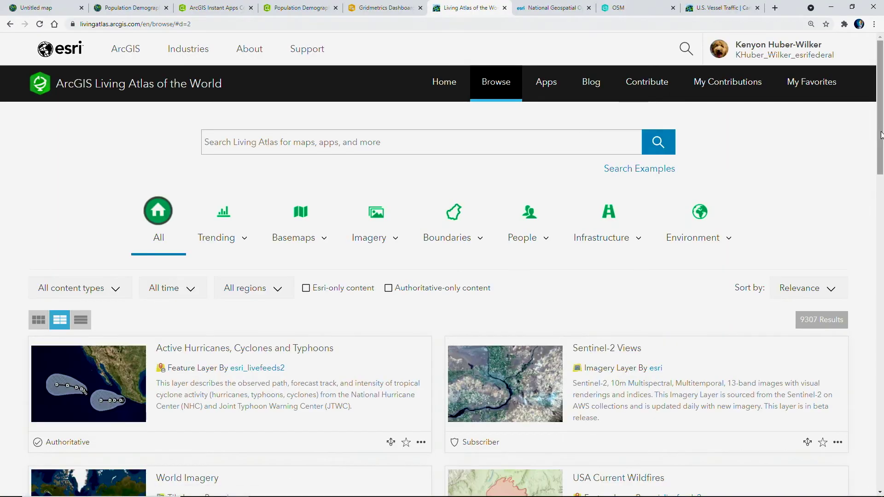
- Filter browse results by Vector Tiles basemaps, Multispectral Imagery, and Neighborhoods people categories
scroll(877, 162, "down", 2)
scroll(877, 161, "down", 2)
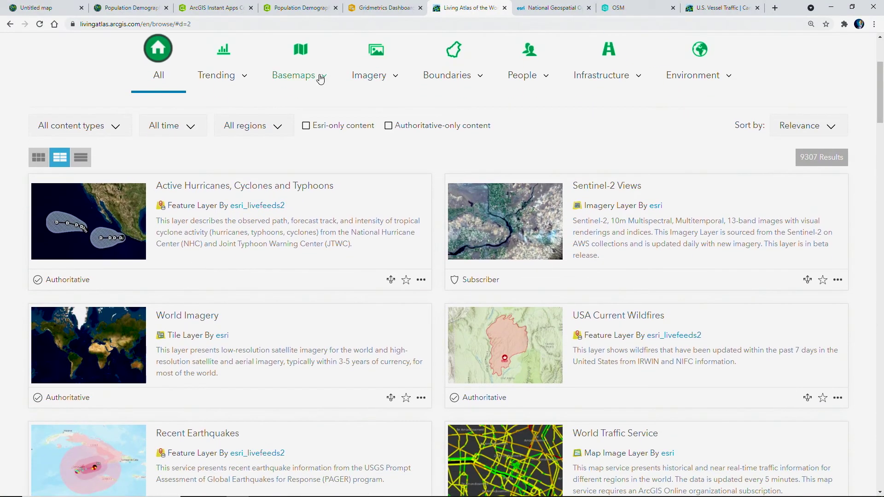
left_click(322, 76)
left_click(284, 122)
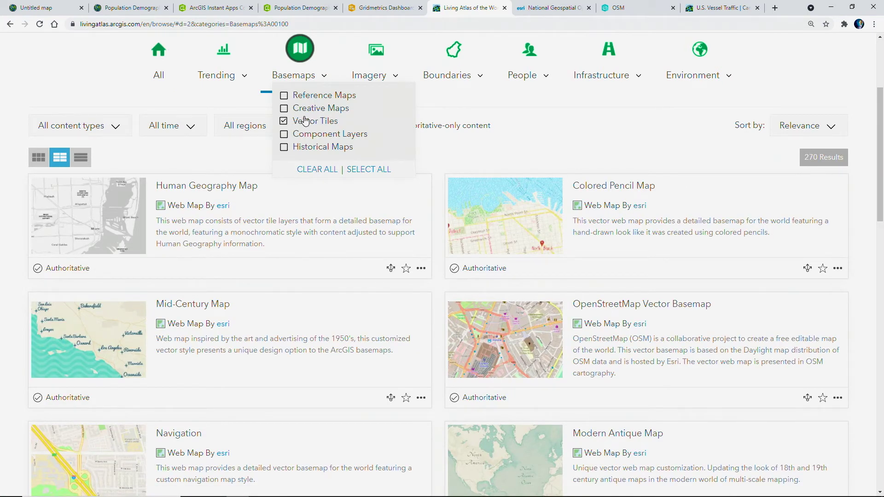
left_click(374, 78)
left_click(378, 110)
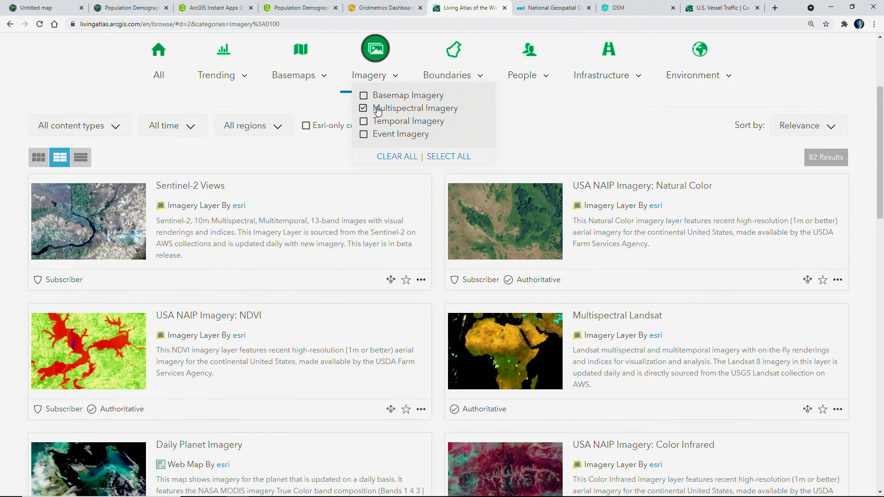
left_click(523, 78)
left_click(535, 124)
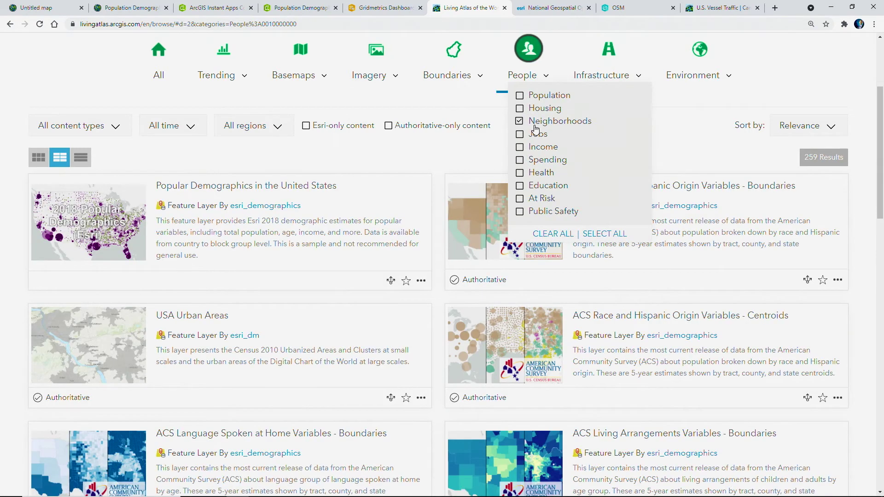
- Narrow to Infrastructure Structures with Esri-only content, then bring up the national datasets page
left_click(602, 77)
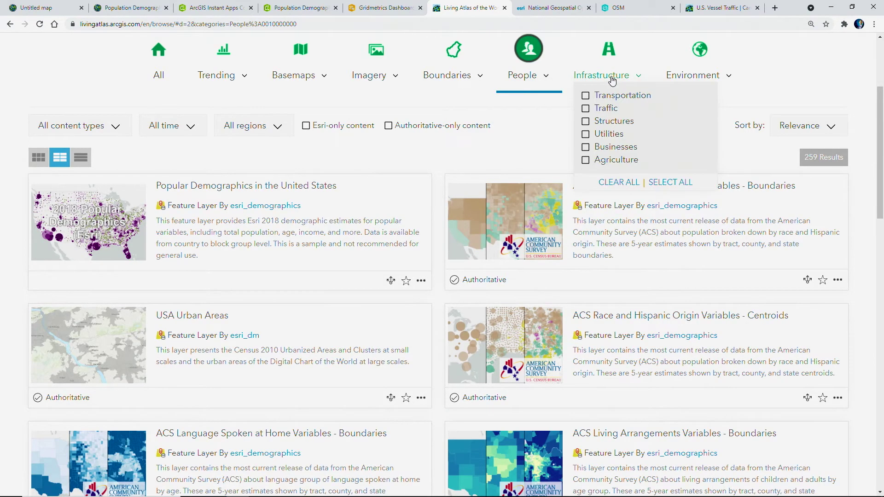
left_click(609, 122)
left_click(306, 126)
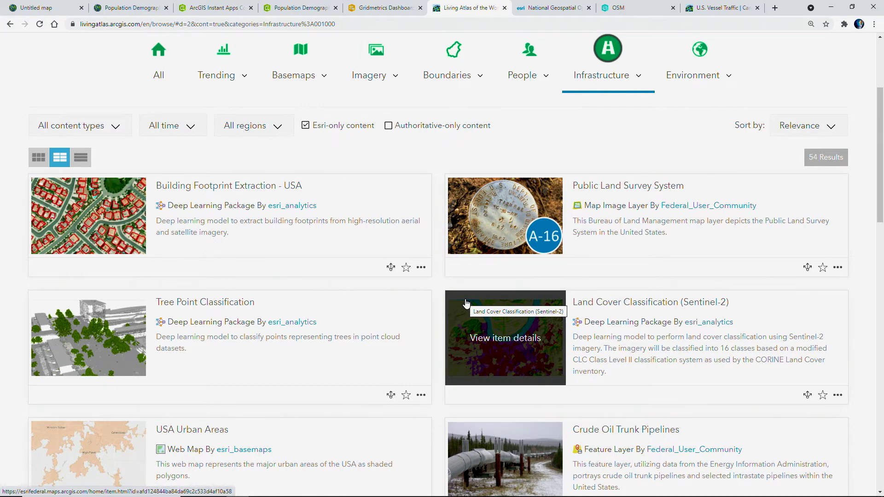
left_click(539, 10)
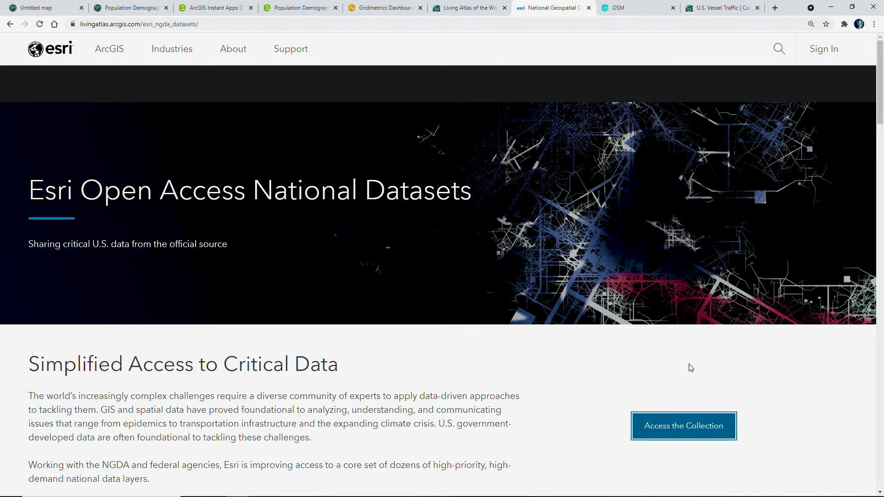
- Access the national datasets collection and scroll down the Esri Federal Datasets group page
left_click(722, 427)
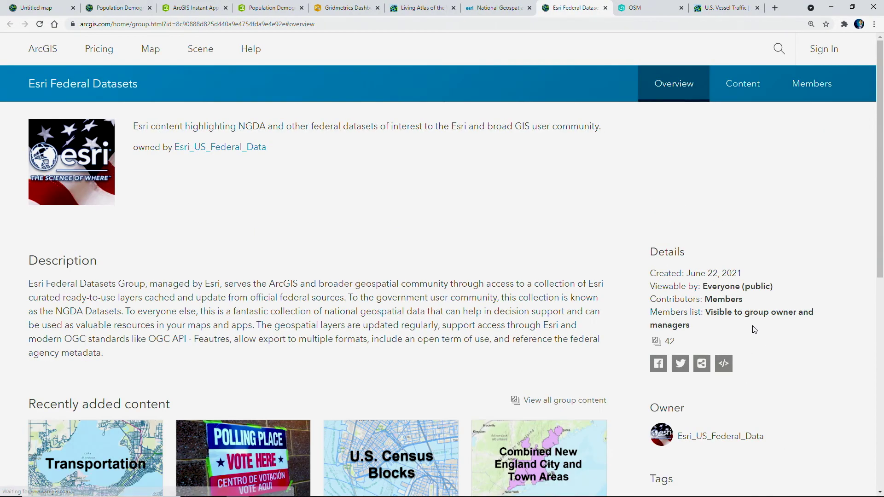
left_click_drag(880, 128, 880, 310)
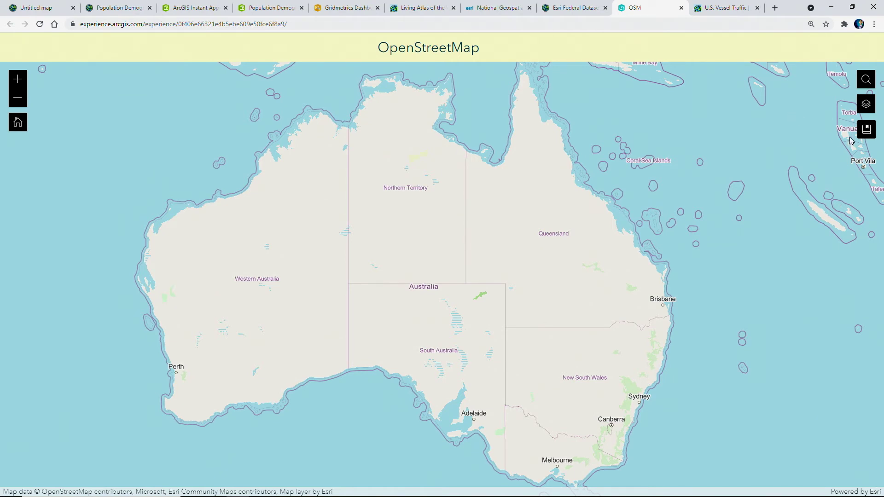
- Fly to the Kalgoorlie bookmark, box-zoom into its streets, and toggle the OpenStreetMap Daylight layer
left_click(867, 130)
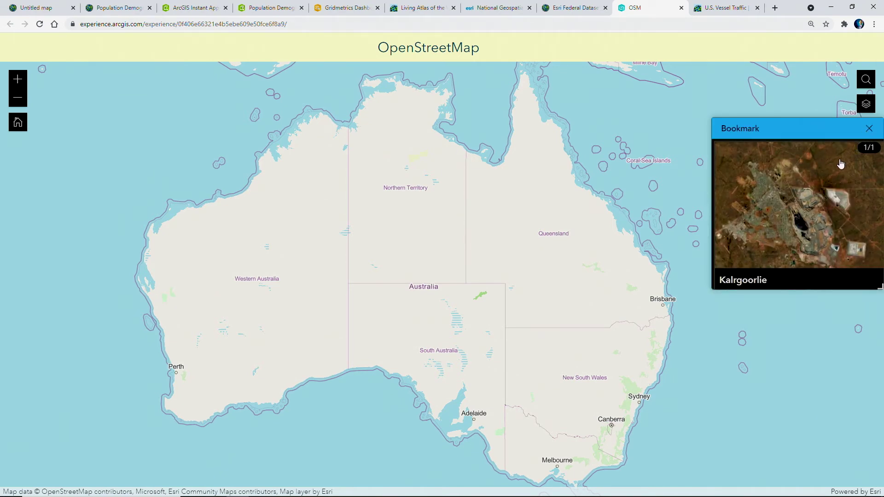
left_click(823, 184)
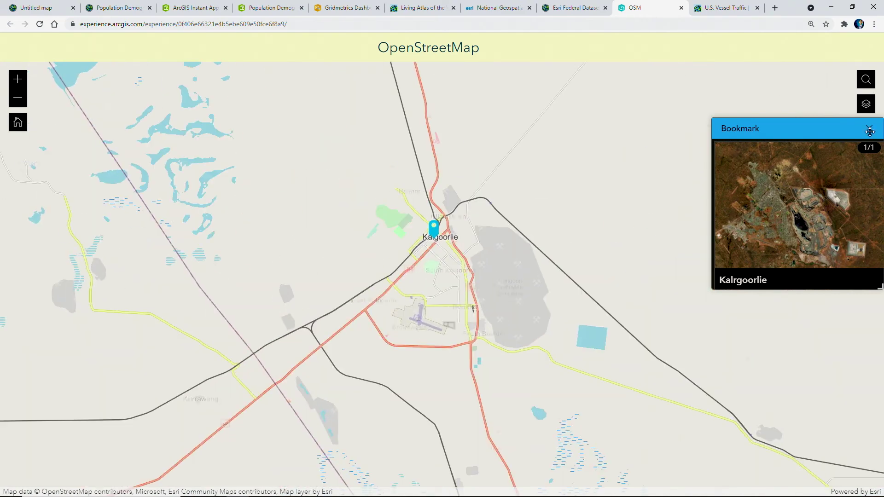
left_click(870, 130)
left_click_drag(405, 231, 476, 269, "shift")
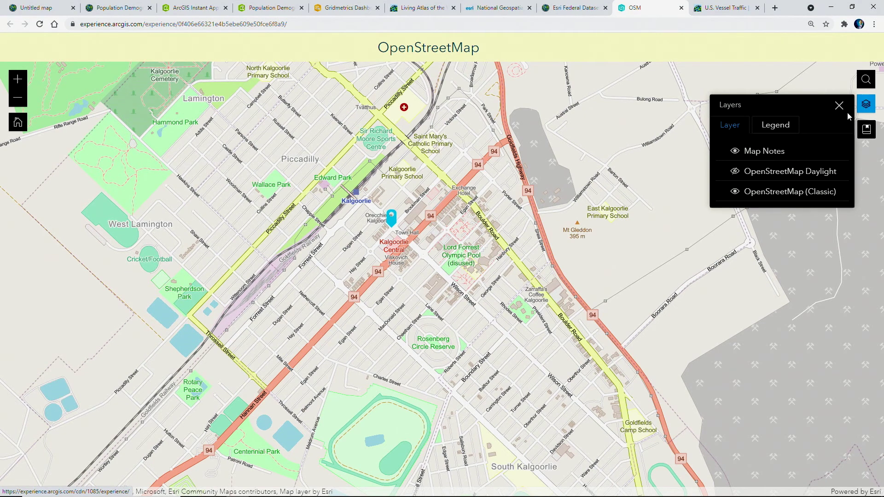
left_click(736, 172)
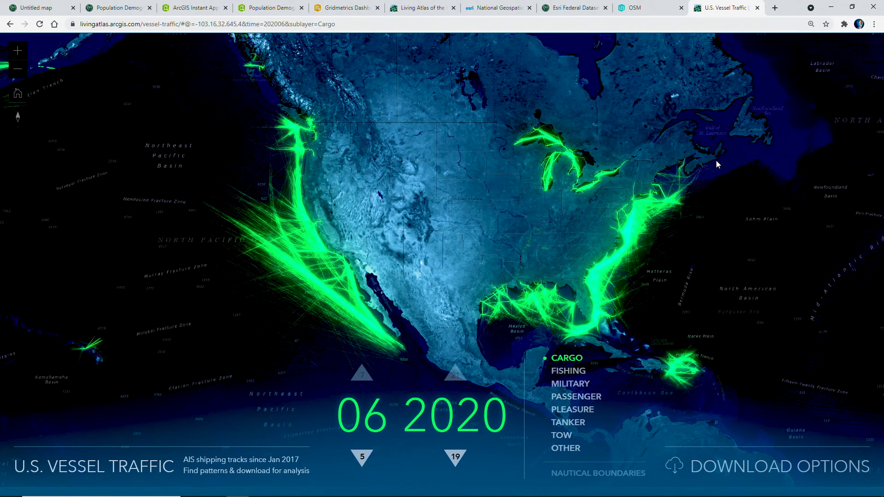
- Switch the vessel traffic map to TANKER tracks and drag-zoom into the Gulf of Mexico
left_click(579, 422)
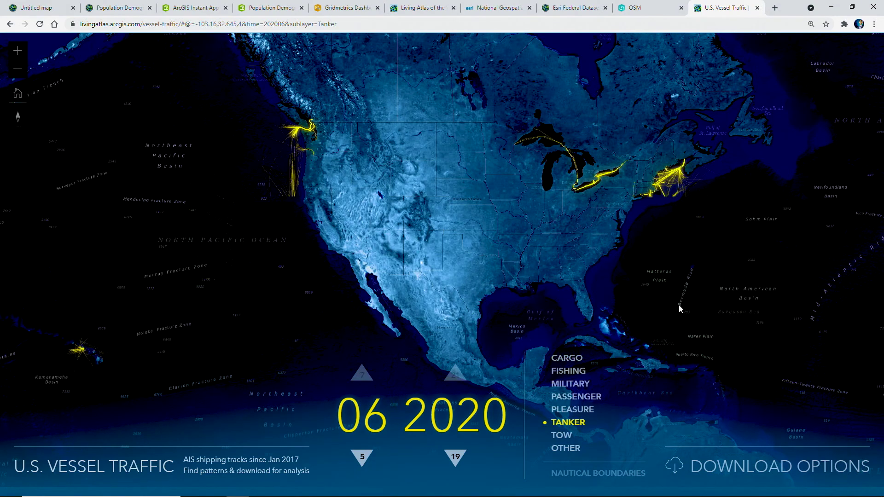
left_click_drag(477, 274, 589, 328)
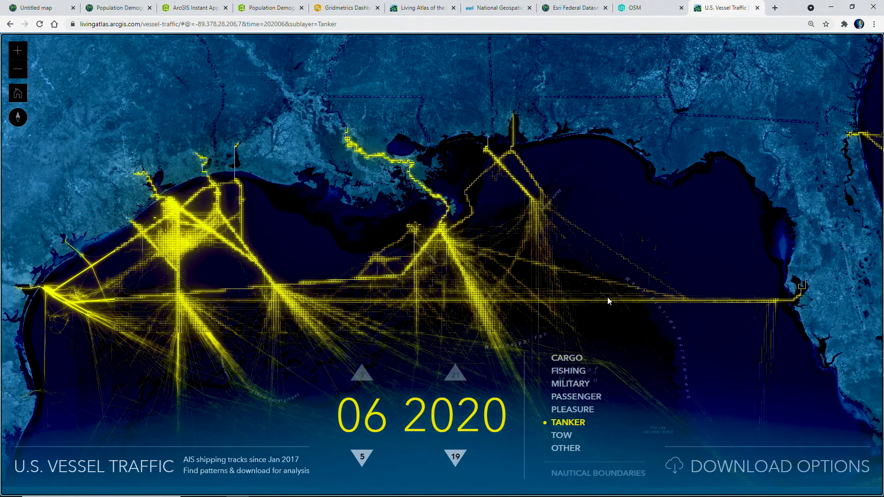